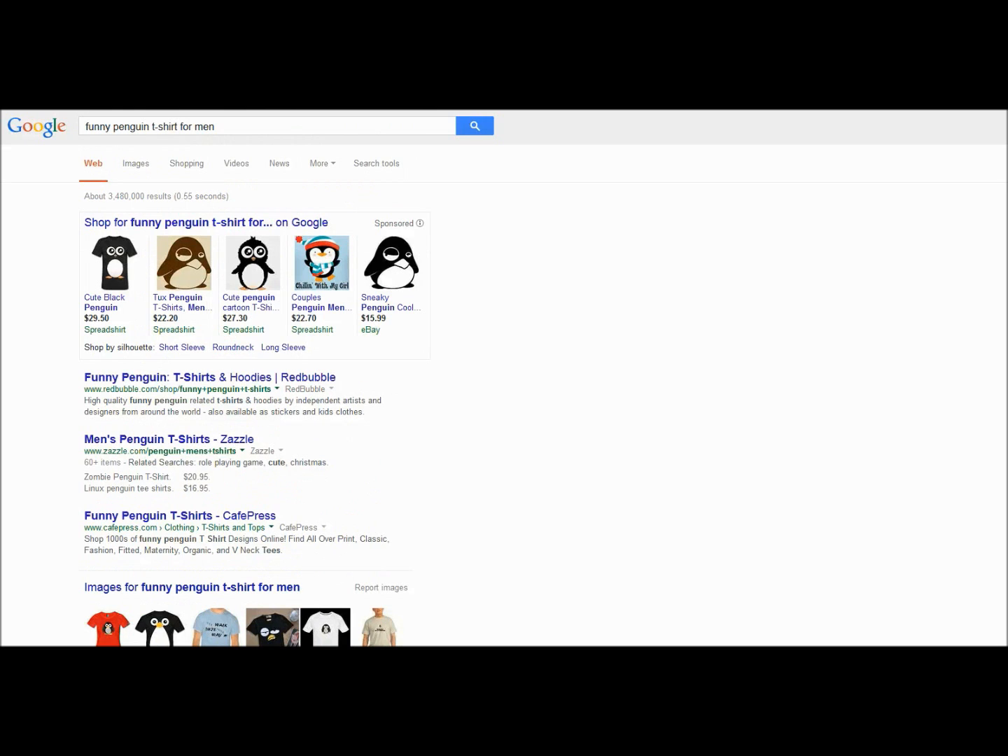
- Examine the first two pages of Google results for "funny penguin t-shirt for men" and open the YouTube video listed there
scroll(252, 378, "down", 4)
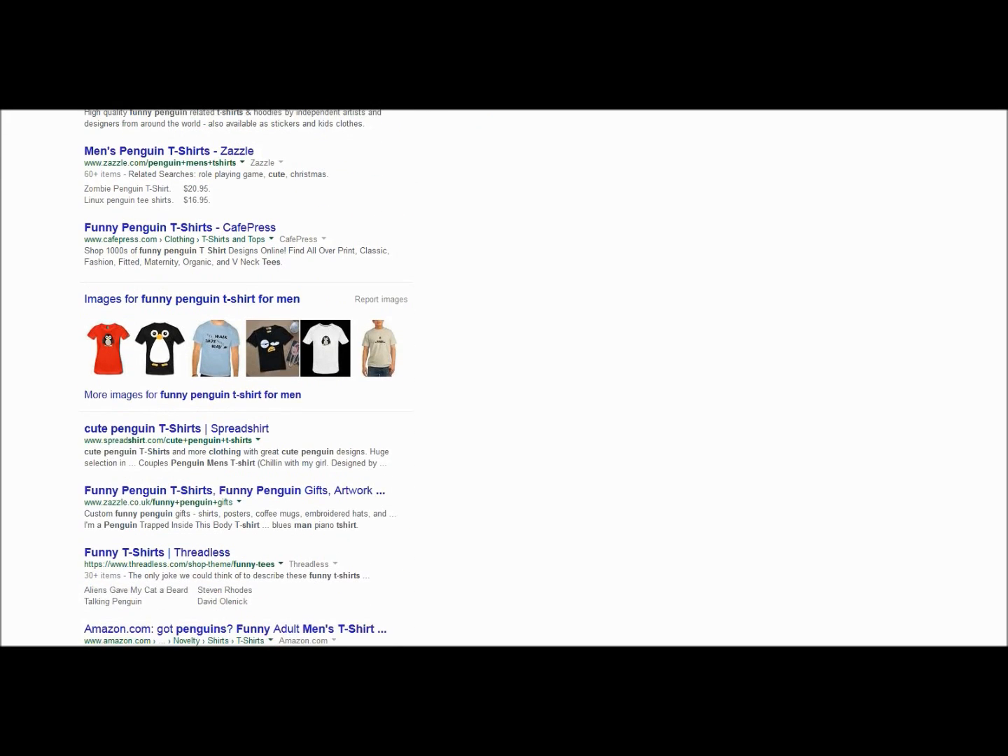
scroll(252, 378, "up", 4)
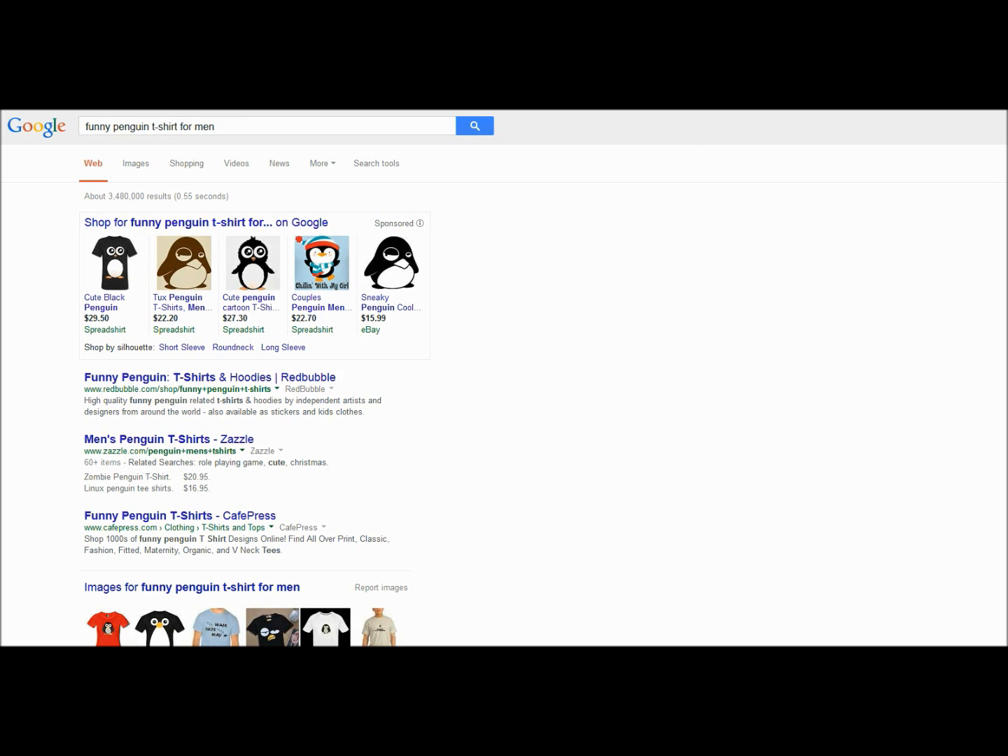
scroll(245, 378, "down", 10)
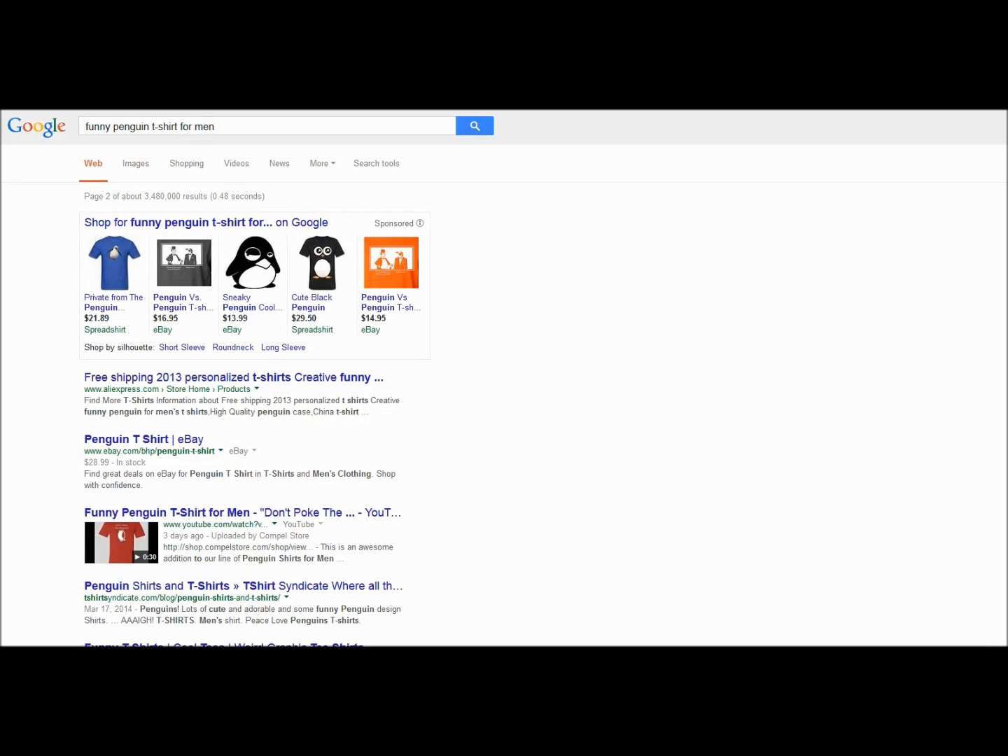
left_click(238, 513)
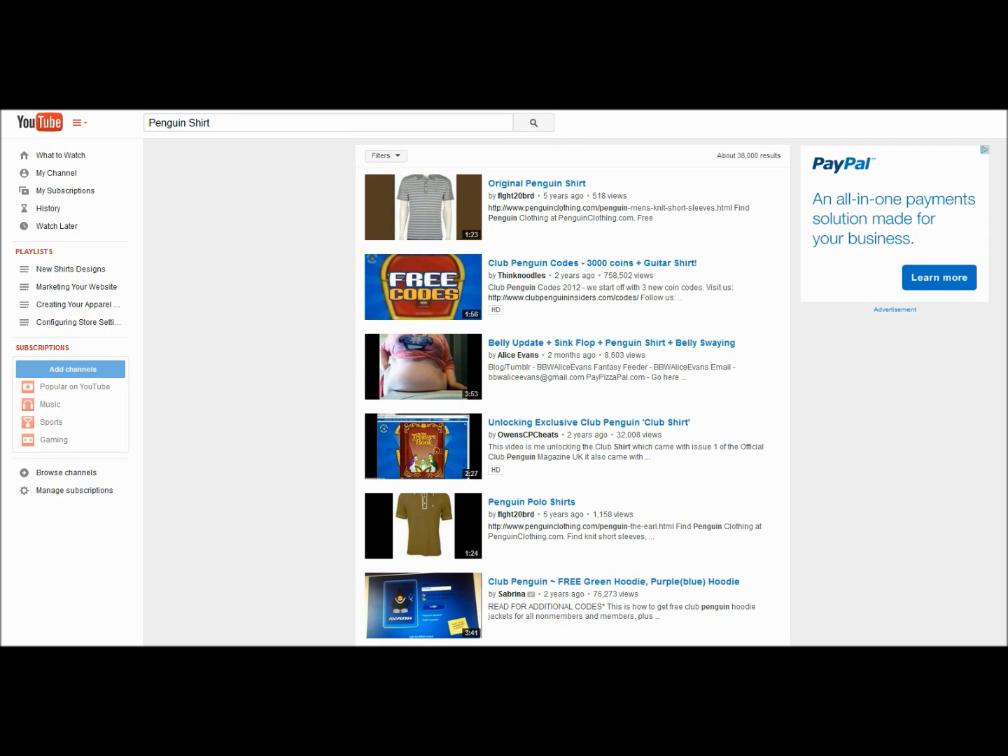
- Look through the YouTube results for "Penguin Shirt" and open the Compel Store video "Funny Penguin T-Shirt for Men"
scroll(572, 393, "down", 5)
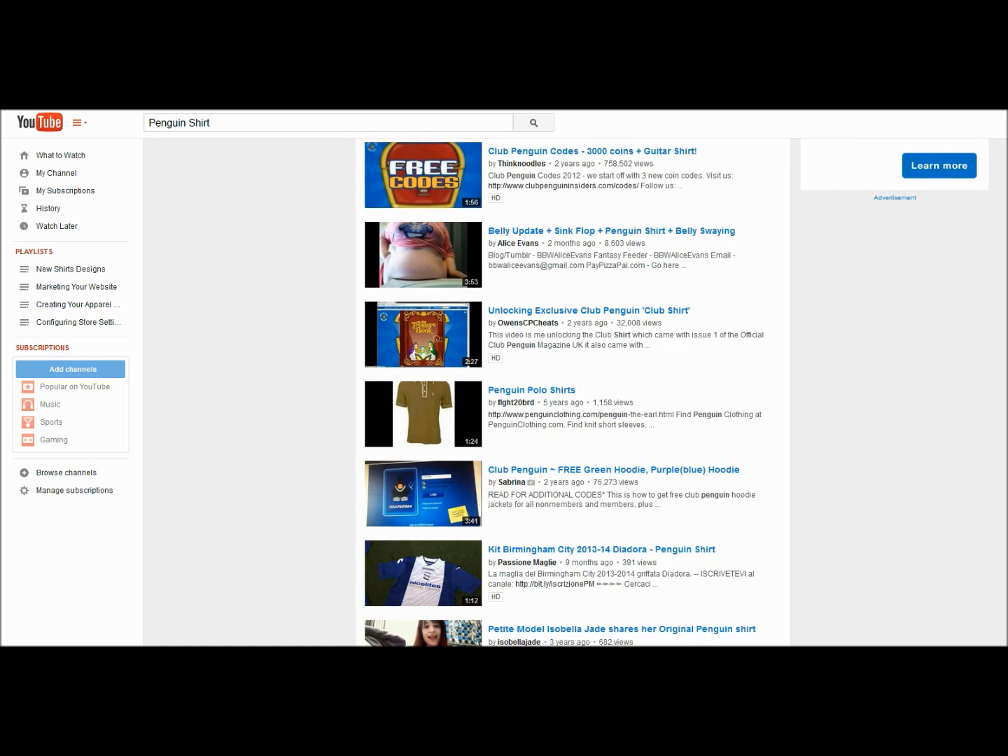
scroll(573, 392, "down", 2)
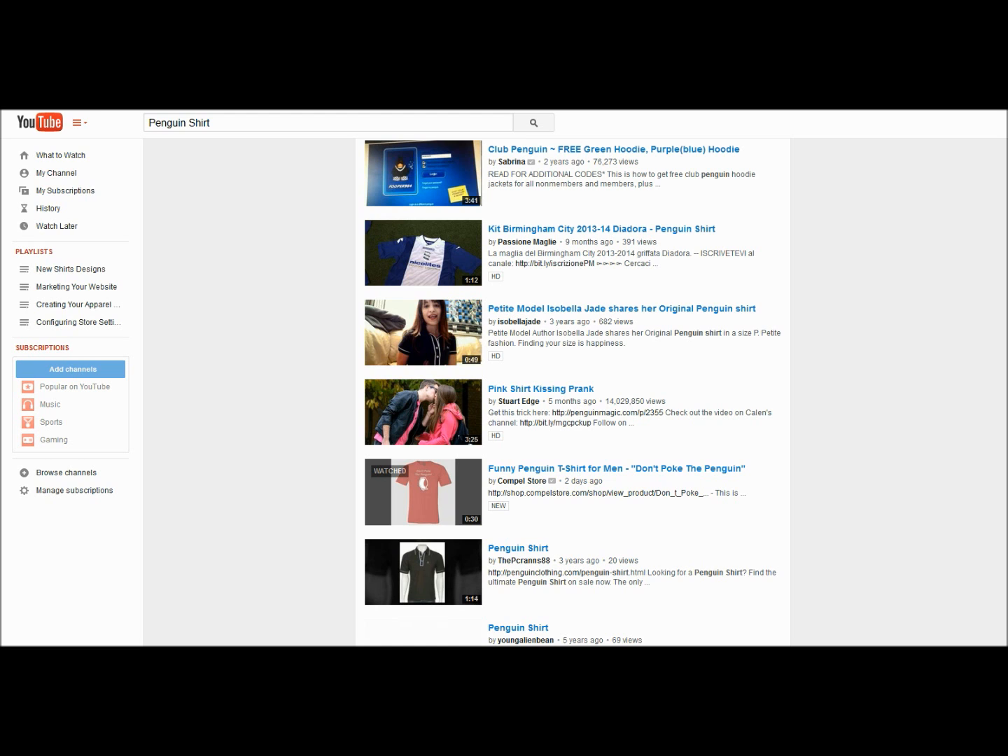
left_click(616, 468)
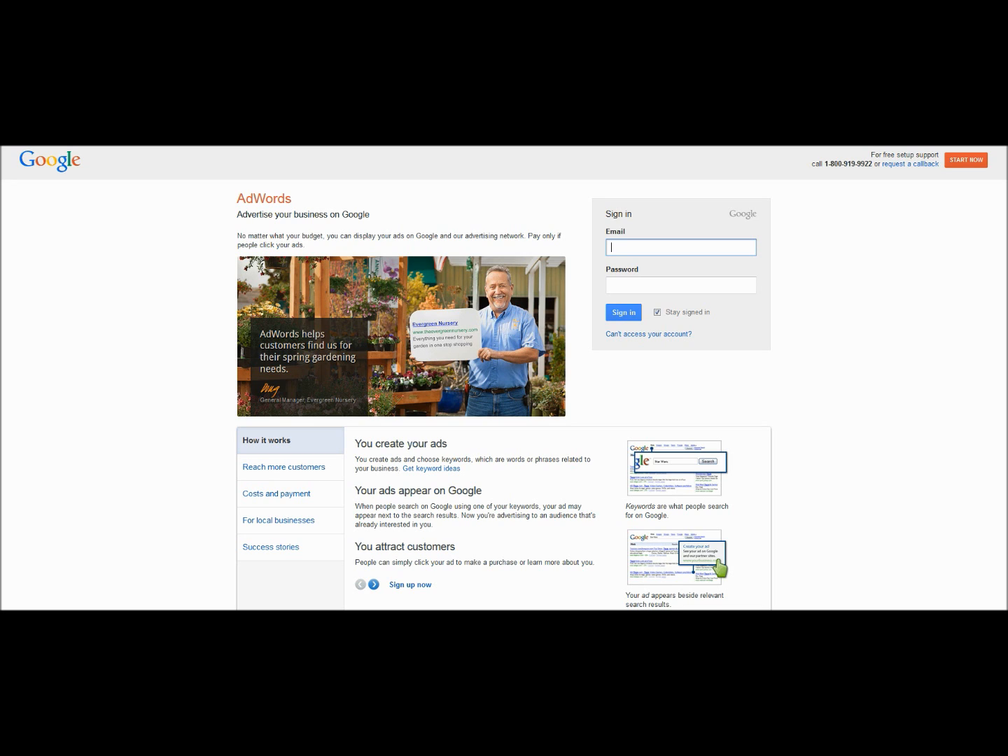
- Switch to Google AdWords and sign in with the saved account e-mail
type("th")
key("Down")
key("Return")
key("Return")
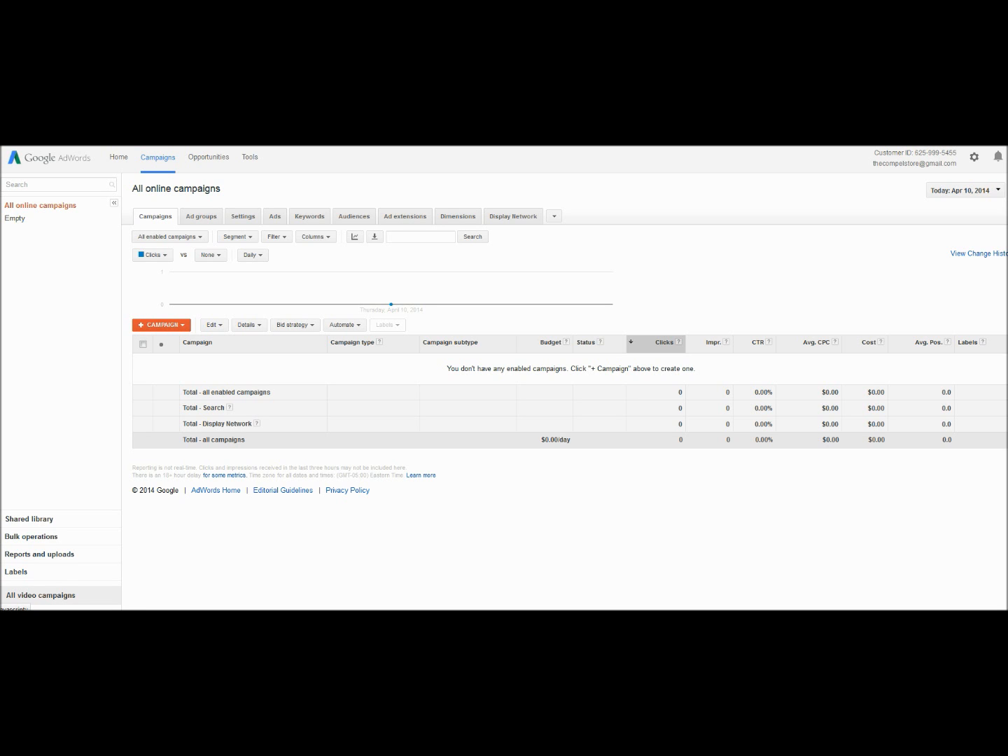
- Create a new video campaign named Penguin Shirt with a budget of $1.00 per day, and reveal its delivery method options
left_click(42, 595)
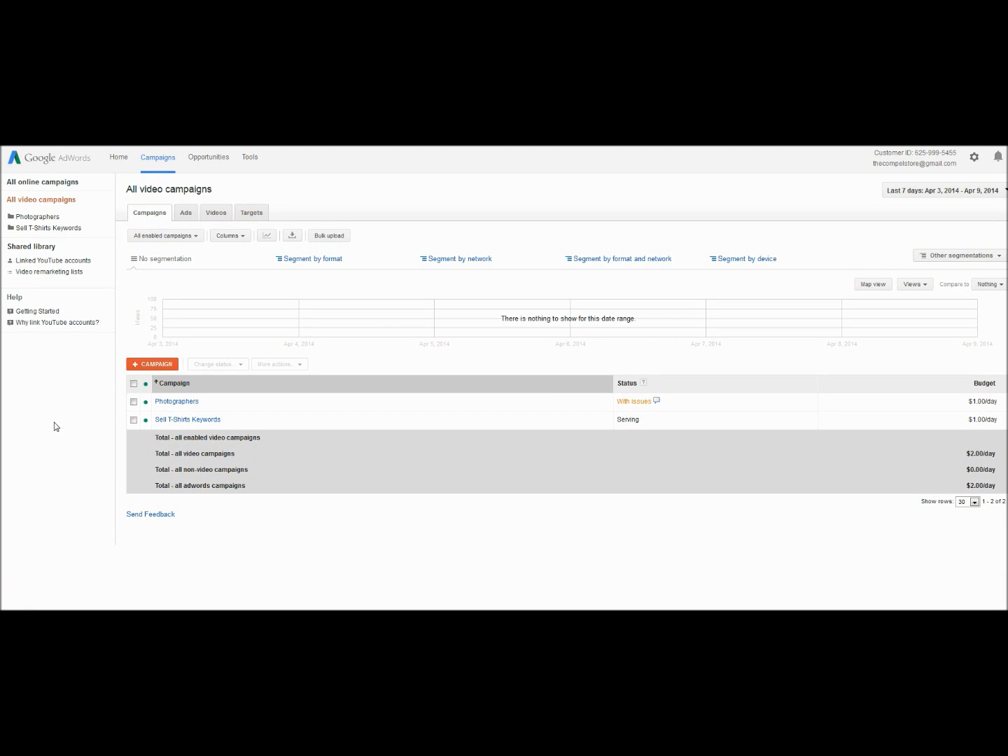
left_click(145, 365)
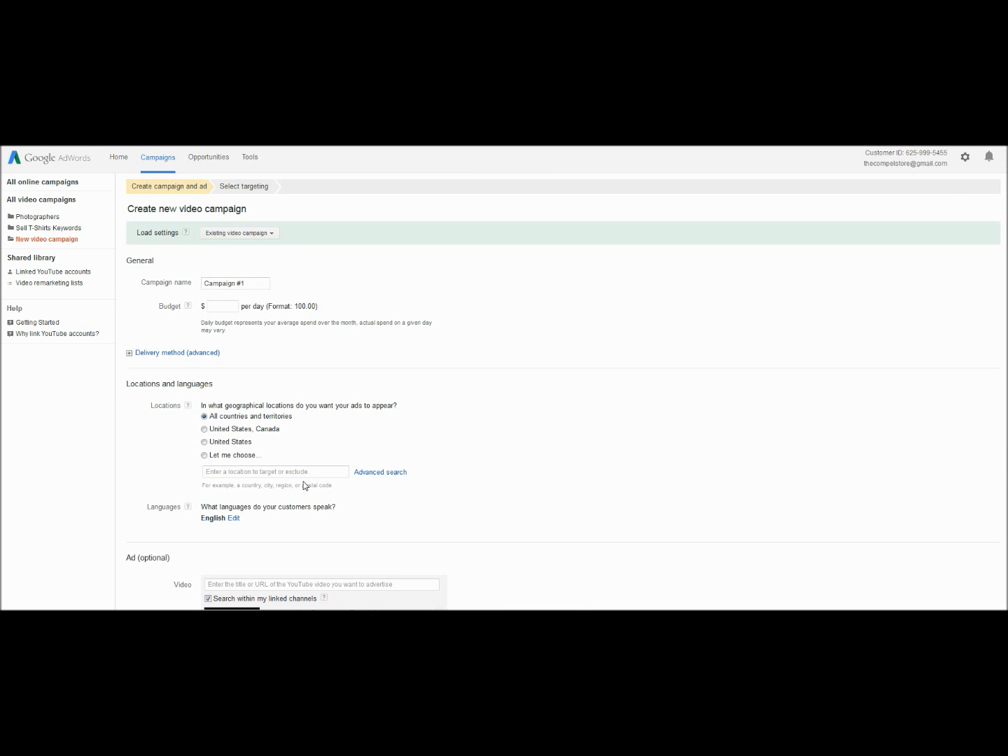
left_click_drag(253, 284, 198, 286)
type("Penguin Shirt")
left_click(230, 308)
type("1.00")
left_click(132, 354)
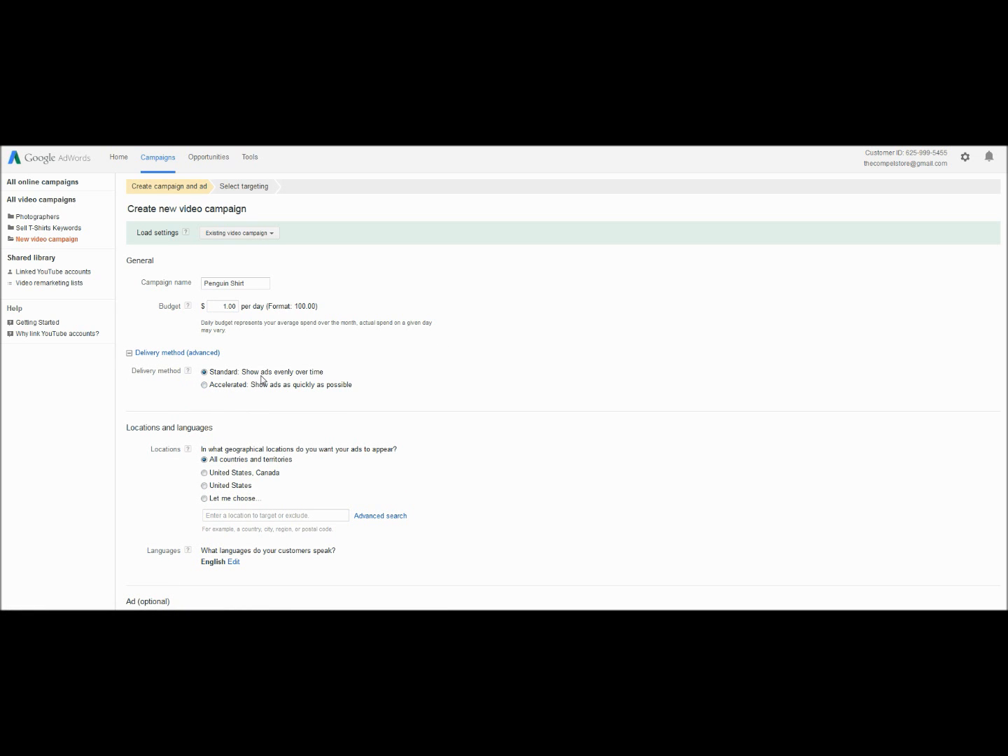
- Target the United States and select the video "Funny Penguin T-Shirt for Men - Don't Poke The Penguin" for the campaign's ad
scroll(455, 413, "down", 3)
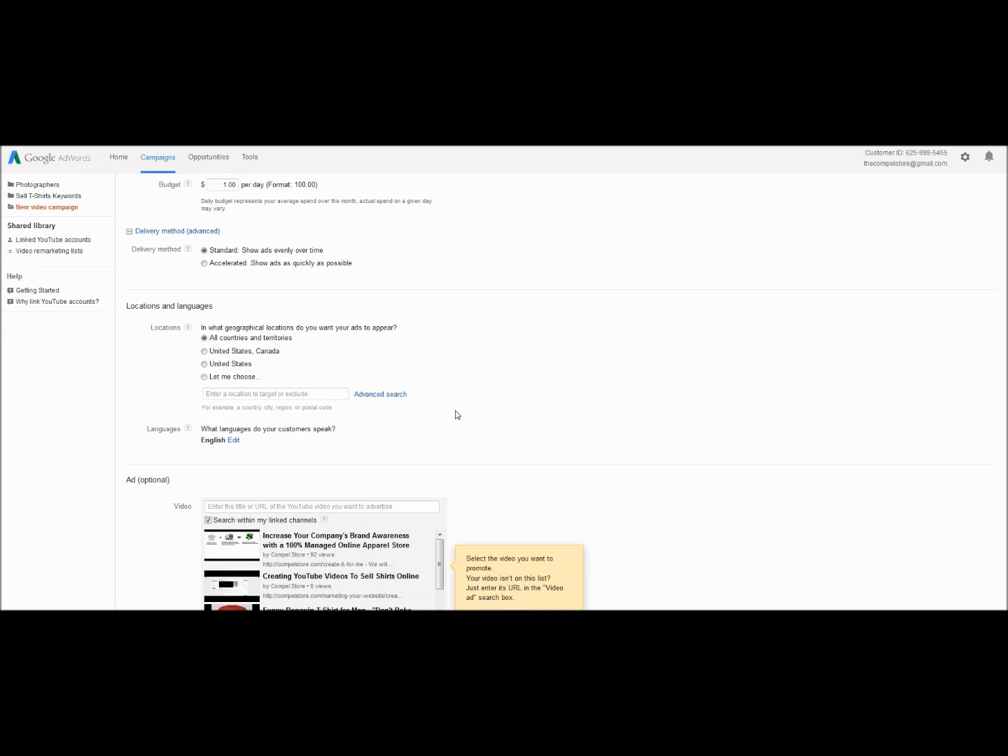
left_click(205, 364)
scroll(610, 387, "down", 3)
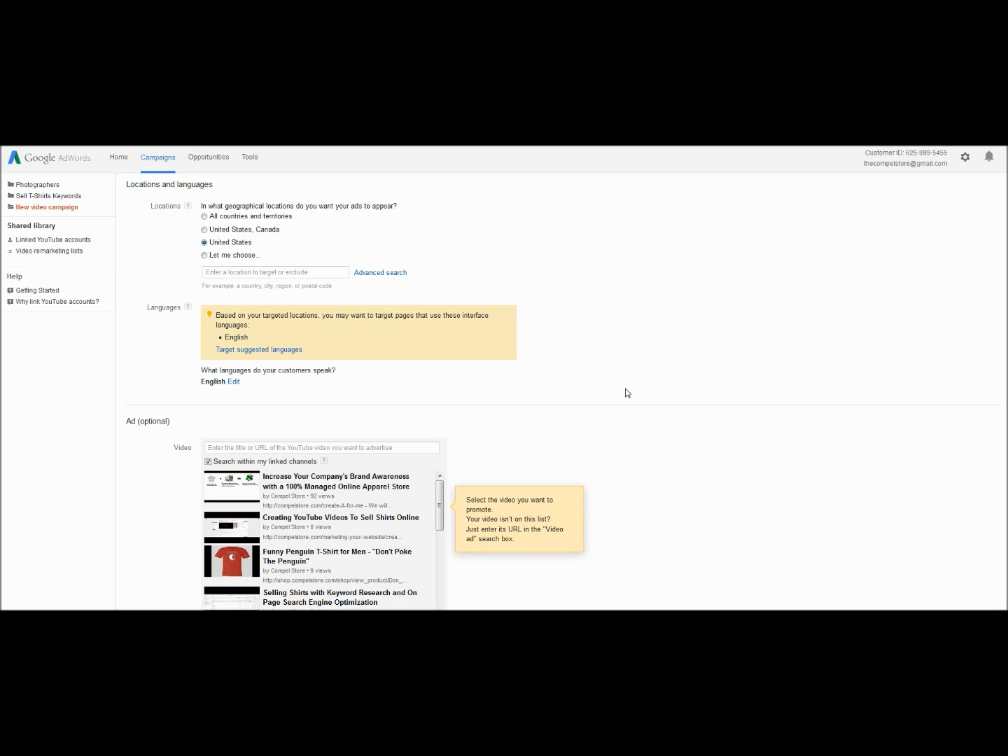
scroll(628, 393, "down", 2)
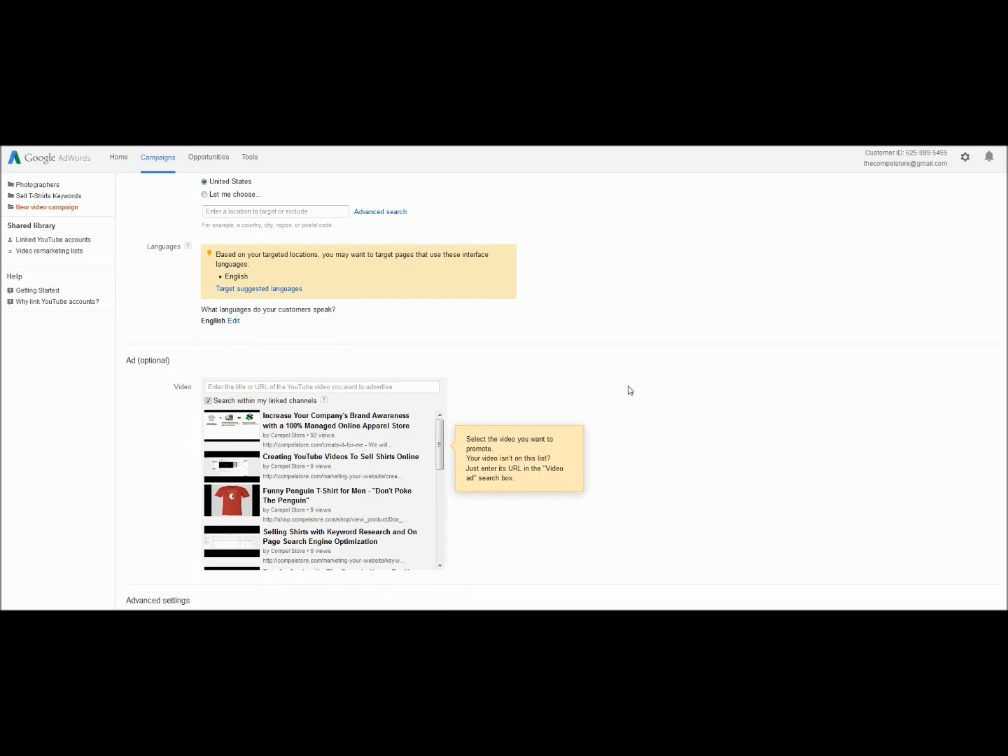
scroll(626, 425, "down", 1)
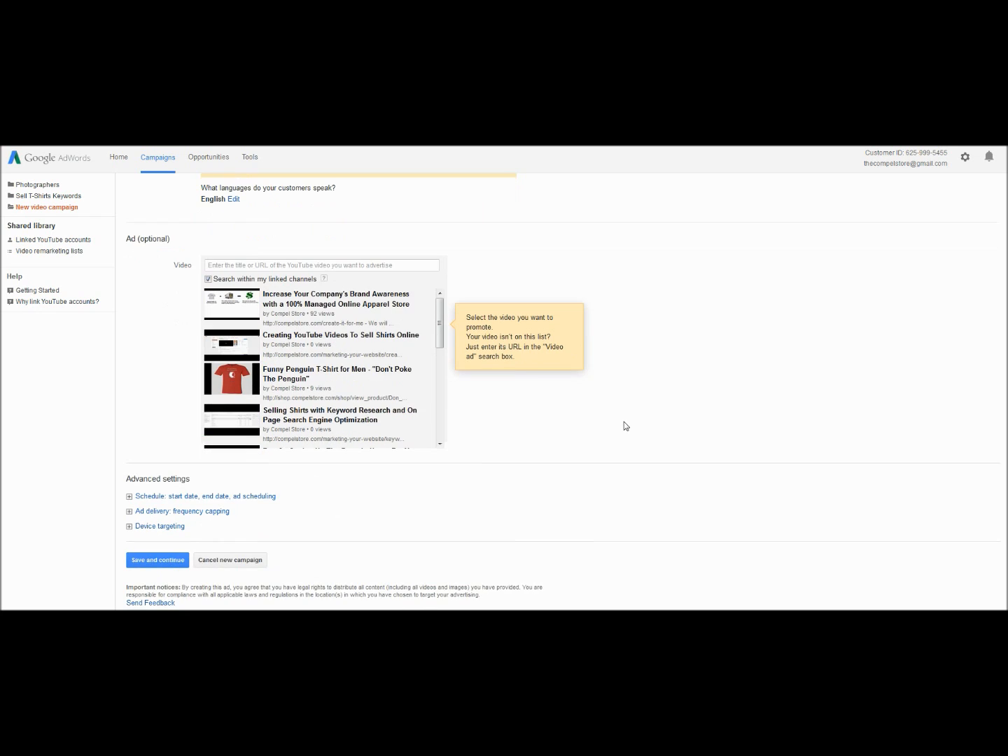
left_click(303, 374)
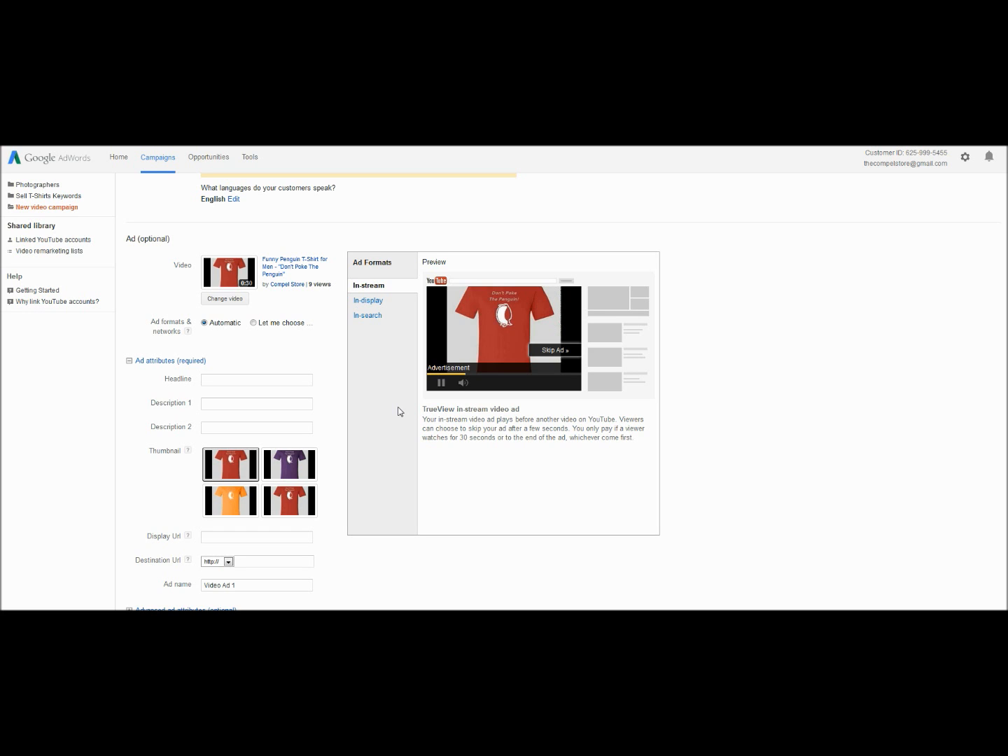
- Preview the In-display and In-search formats, and choose the ad formats manually, keeping only In-search enabled
left_click(369, 300)
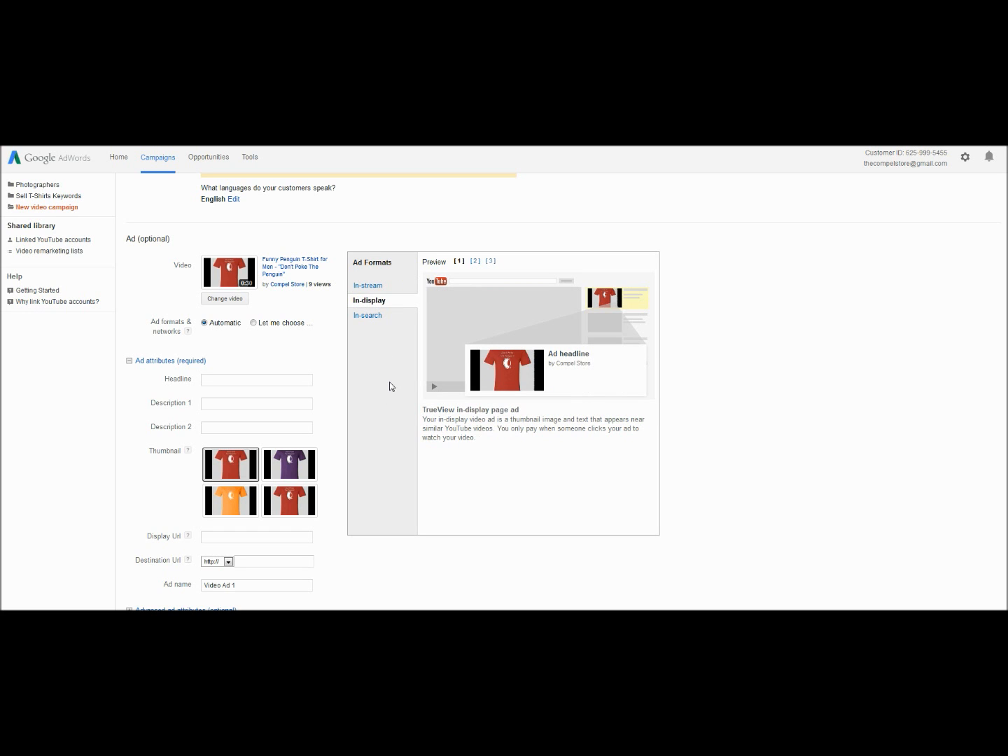
left_click(367, 316)
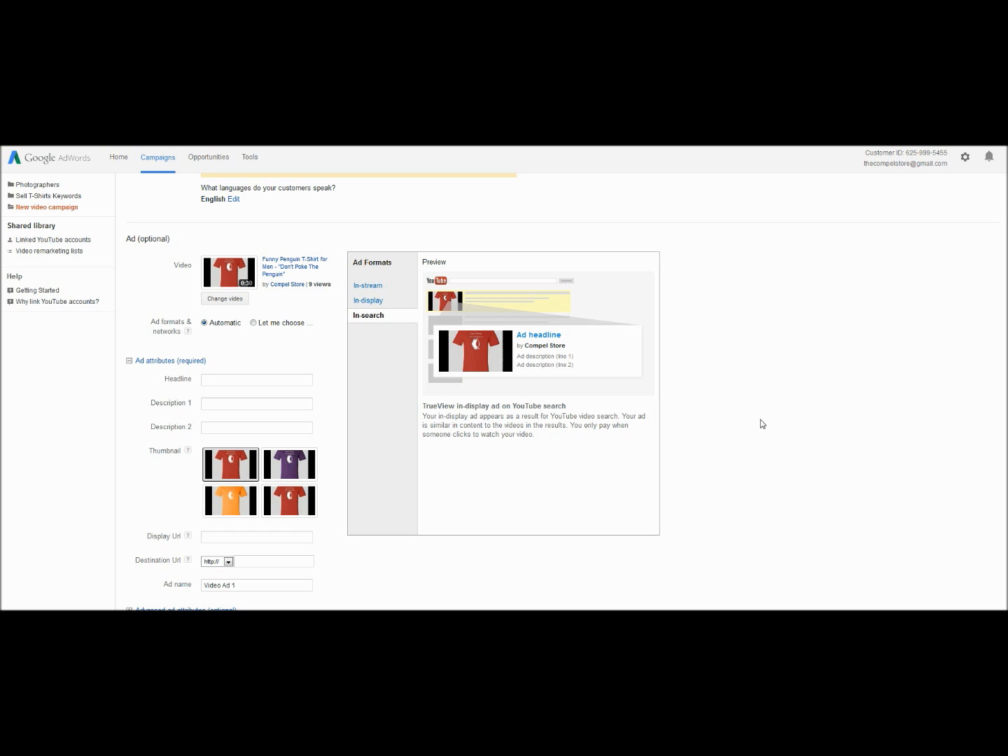
left_click(256, 324)
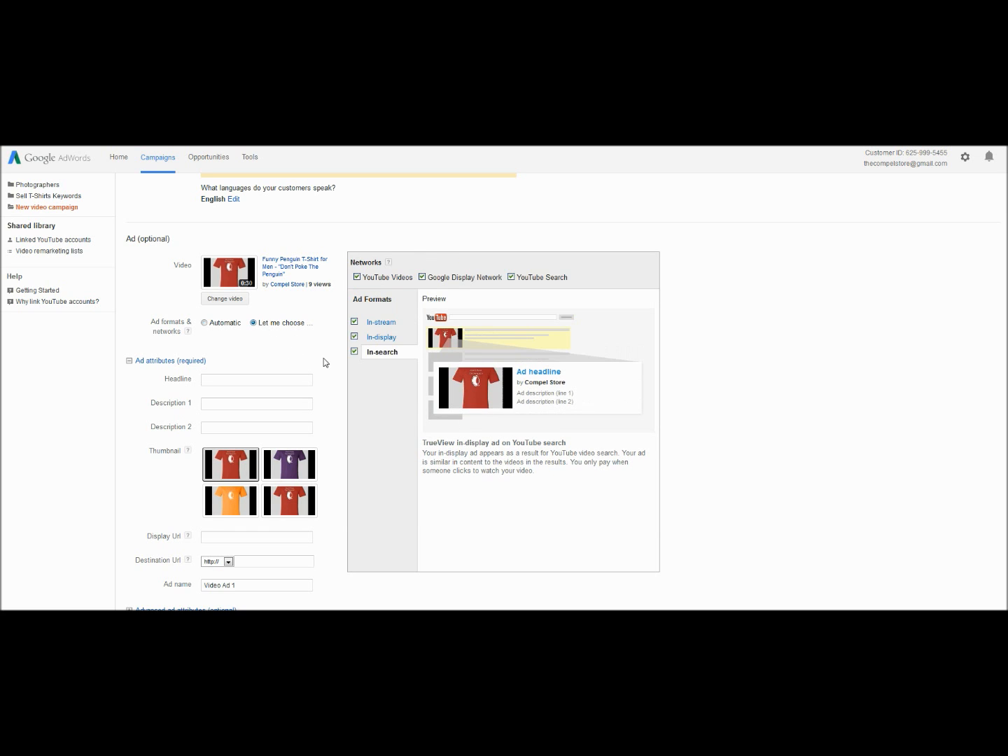
left_click(355, 323)
left_click(355, 337)
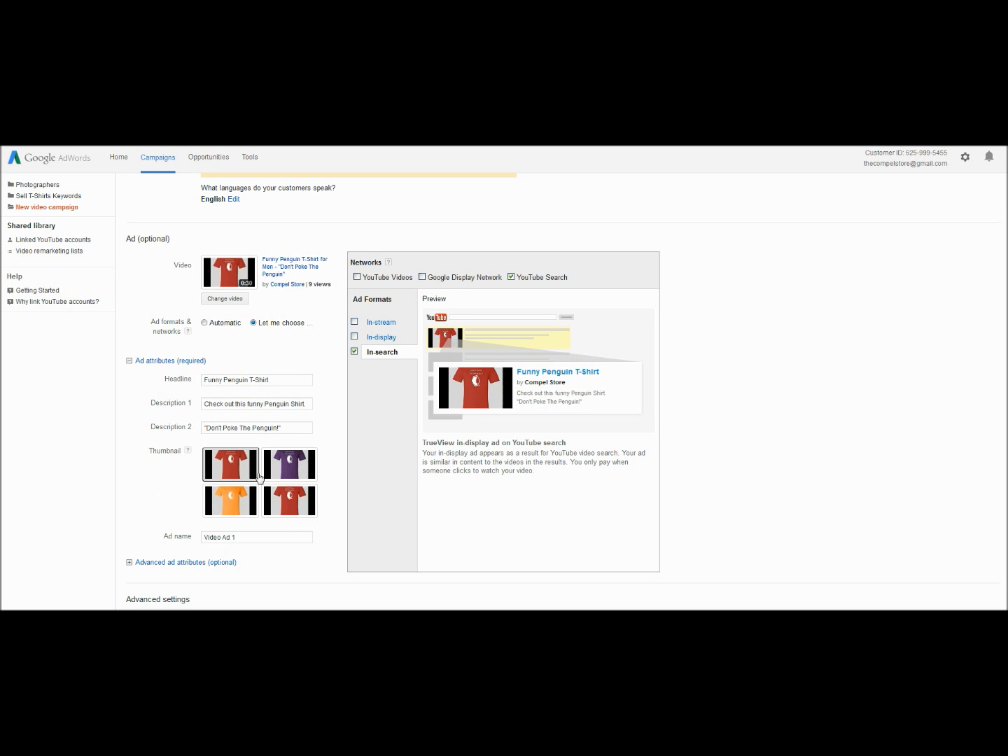
- Replace the default name of the video ad with Penguin Shirt
scroll(264, 571, "down", 2)
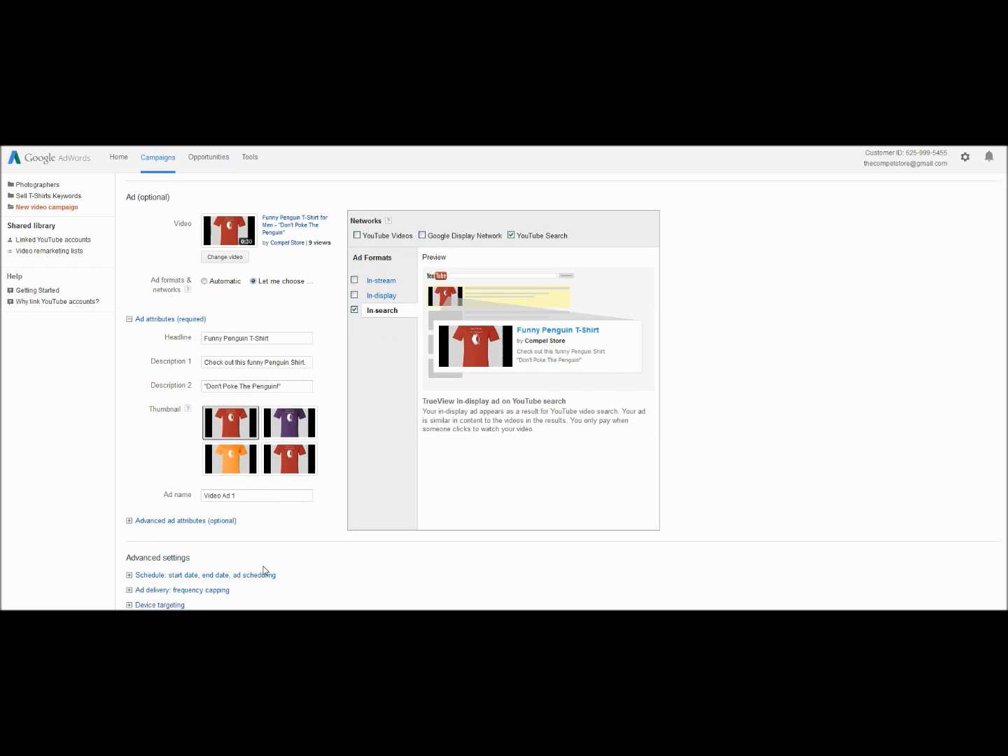
left_click_drag(248, 483, 187, 480)
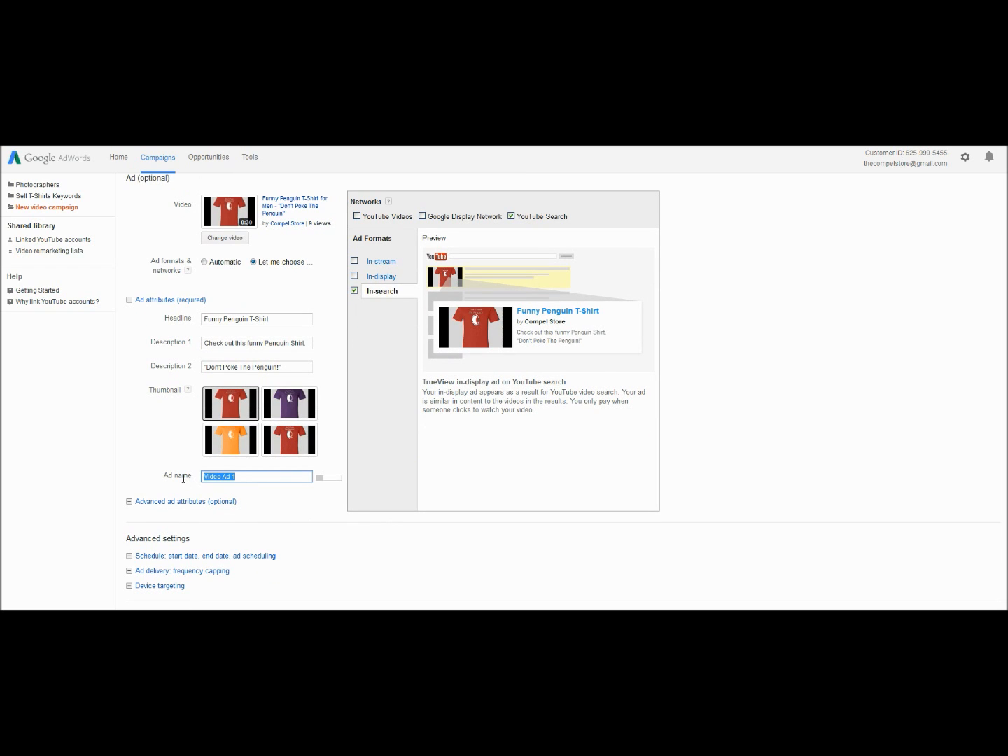
type("Penguin Shirt")
- In the advanced ad attributes, set the YouTube landing page to Watch page
left_click(182, 501)
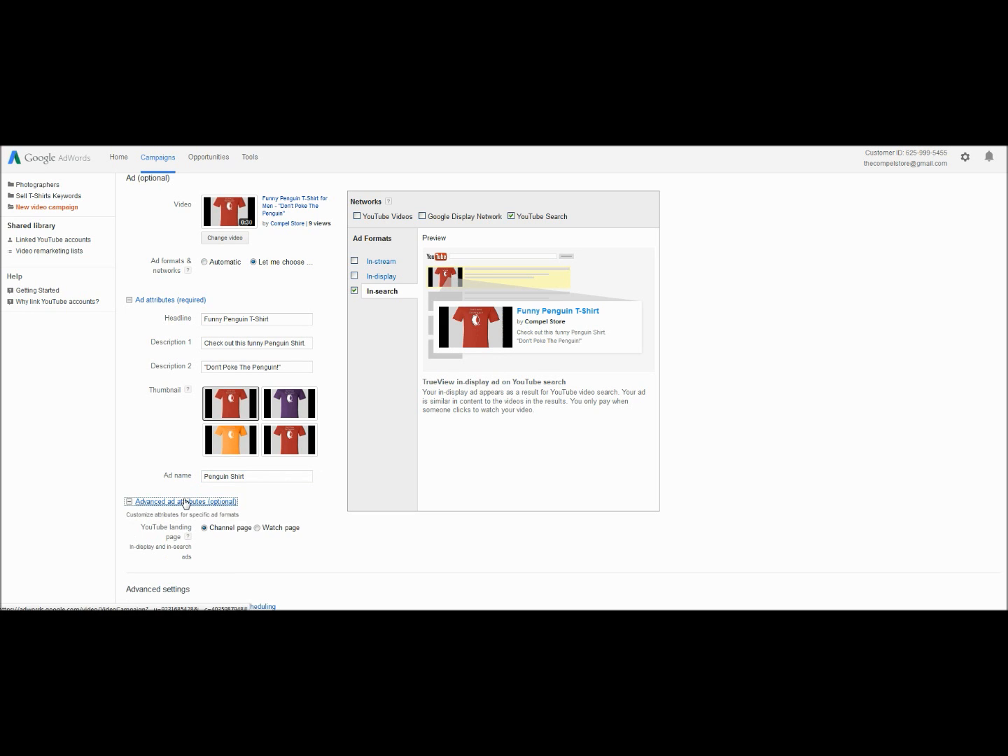
scroll(147, 465, "down", 2)
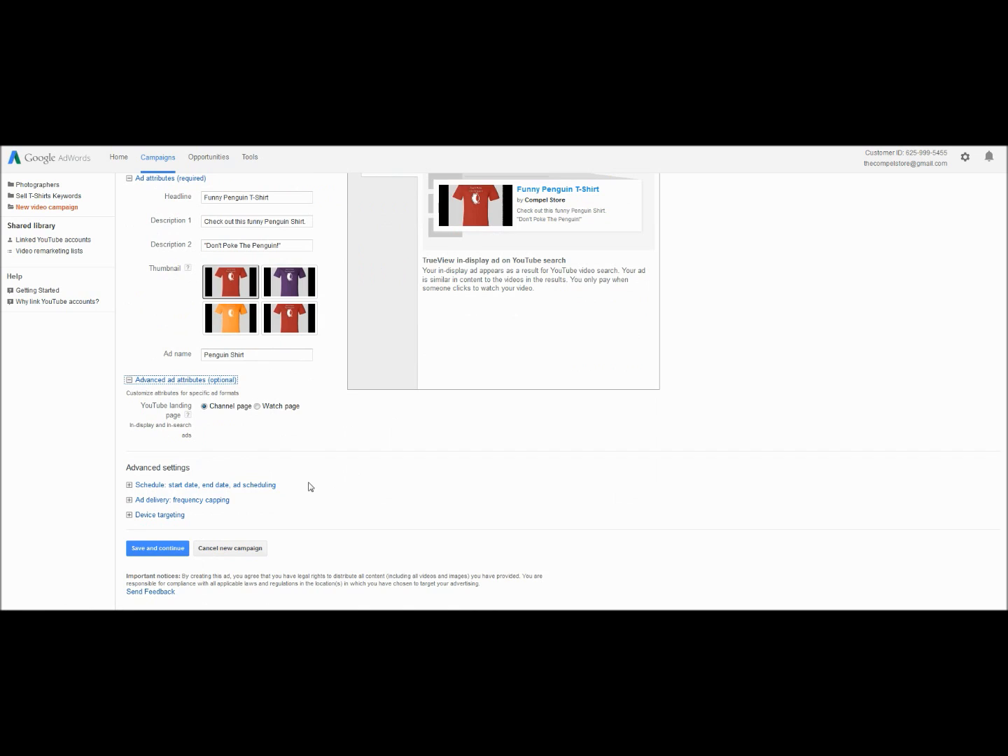
left_click(256, 406)
- Expand the schedule and ad delivery settings to review the dates, ad rotation and frequency capping
left_click(216, 484)
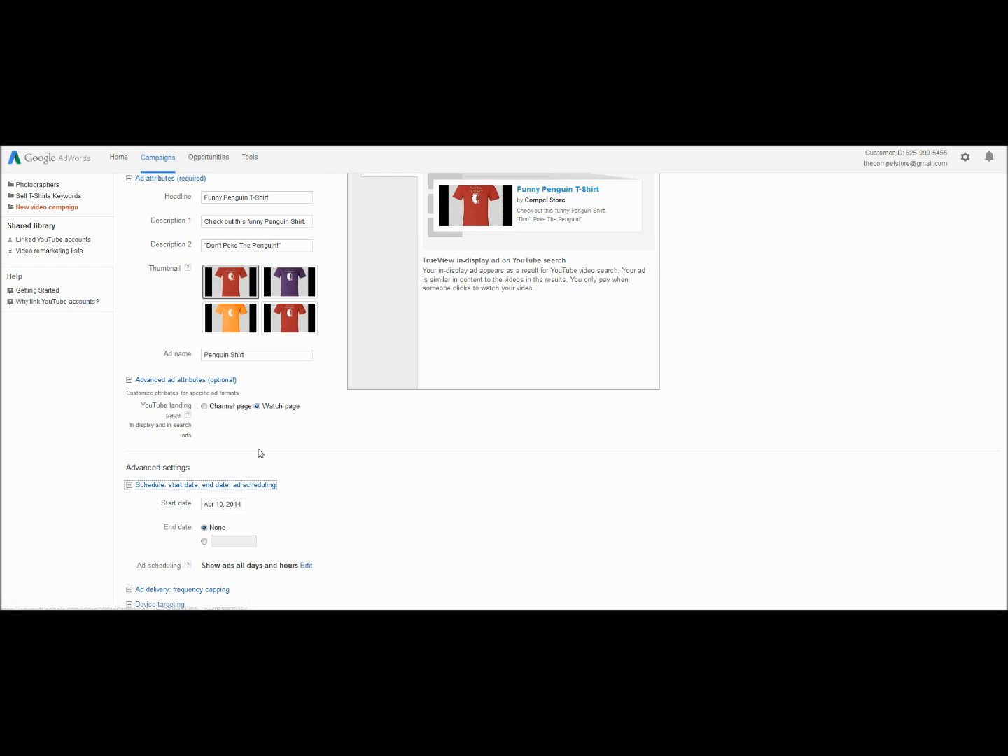
scroll(258, 449, "down", 3)
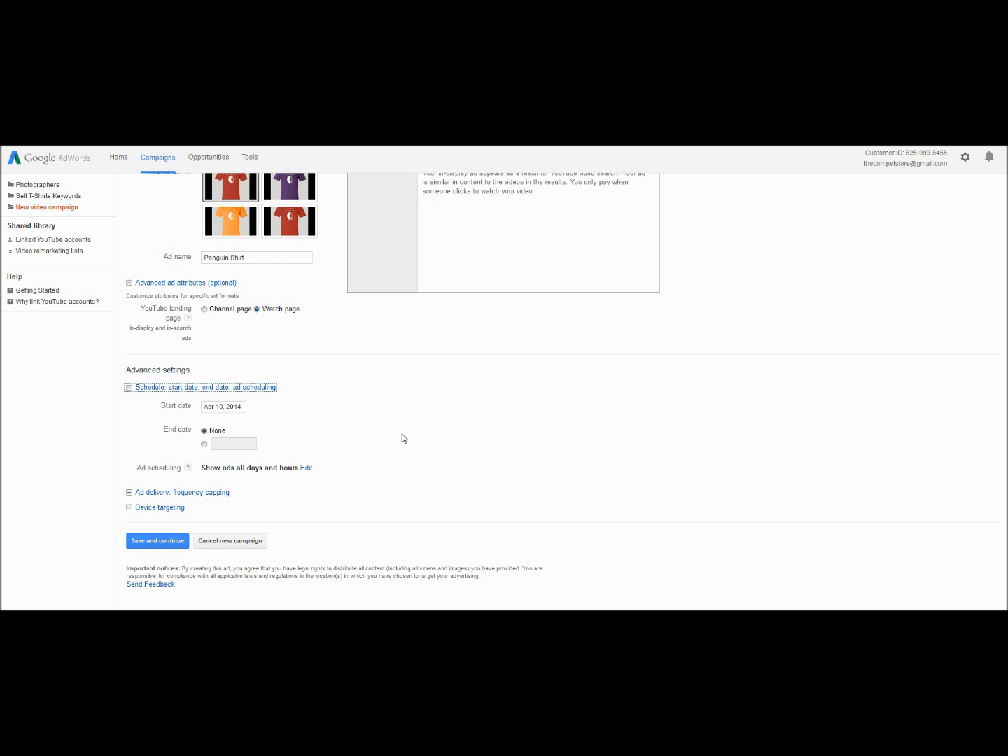
left_click(213, 494)
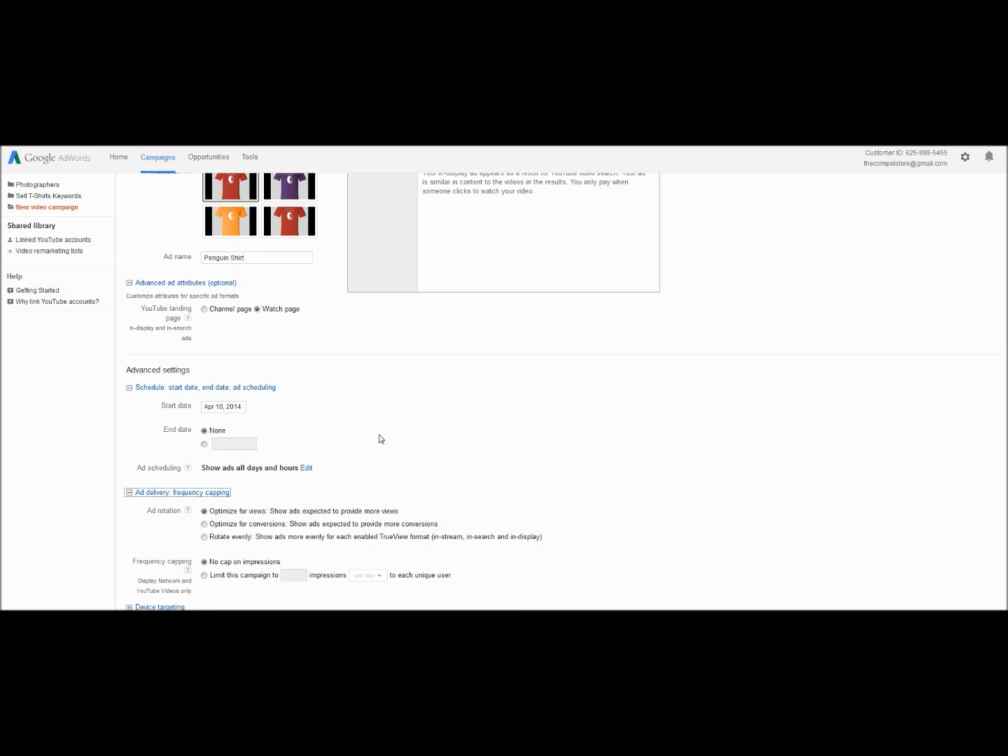
scroll(380, 439, "down", 3)
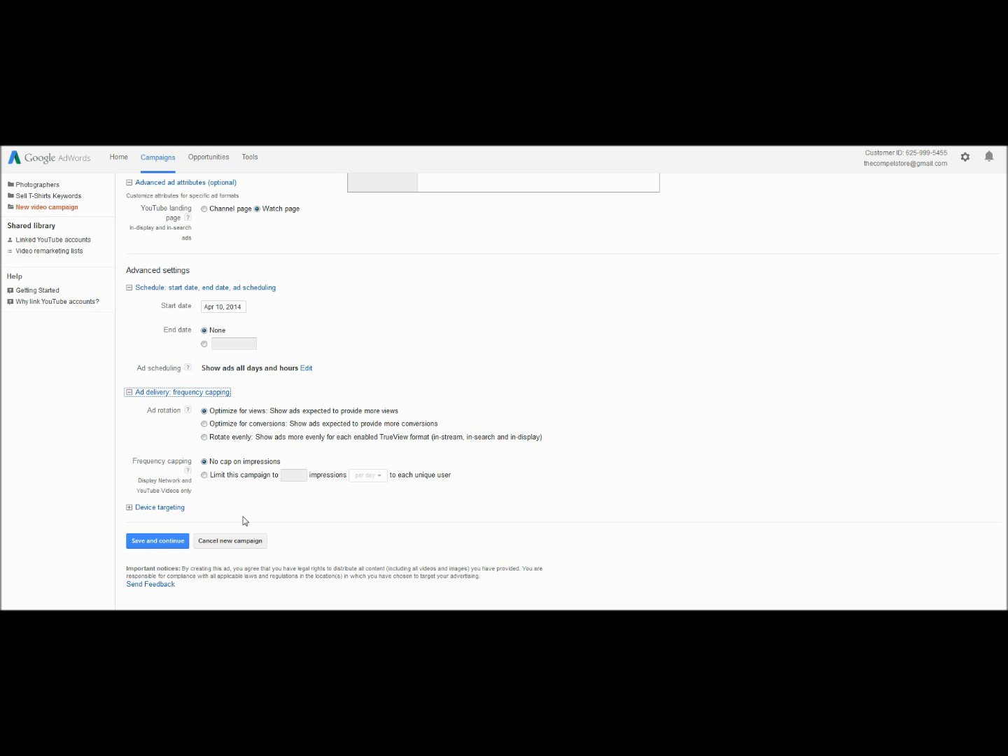
- In device targeting, set the mobile bid adjustment to decrease by 80%, and save the campaign to continue to targeting
left_click(172, 507)
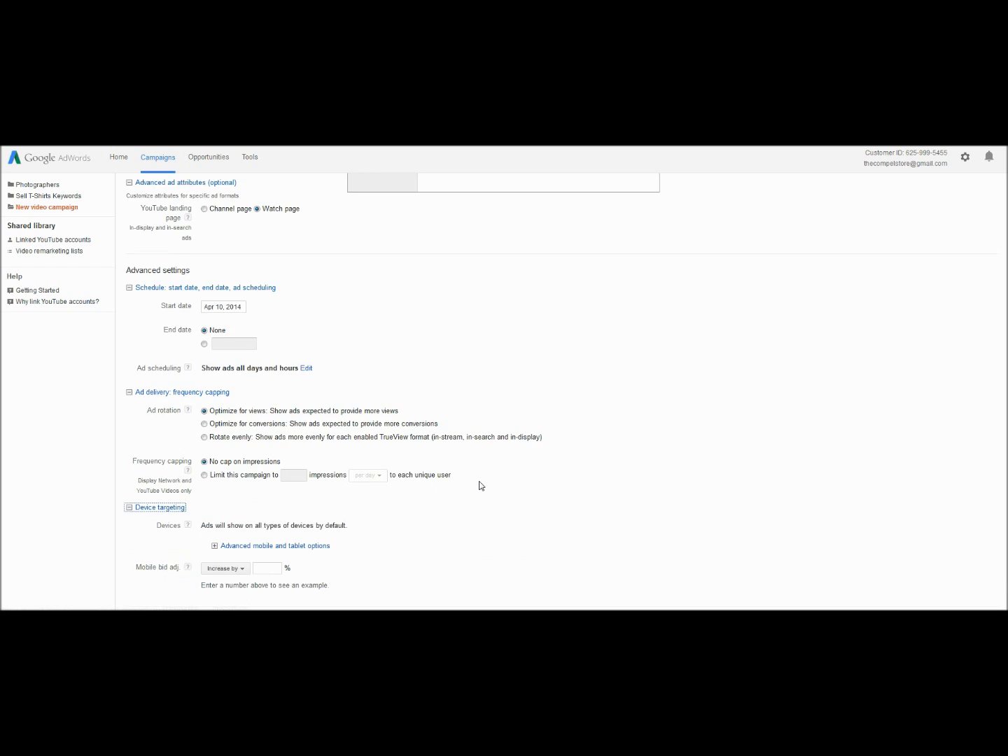
scroll(481, 485, "down", 2)
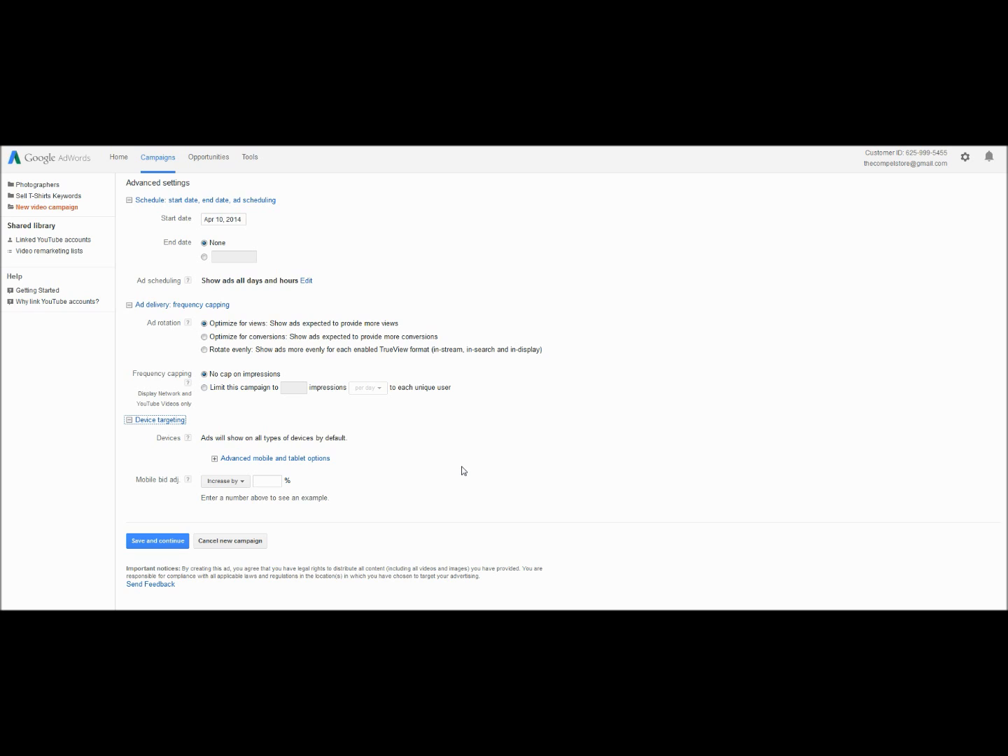
left_click(238, 481)
left_click(236, 511)
left_click(280, 480)
type("80")
left_click(434, 490)
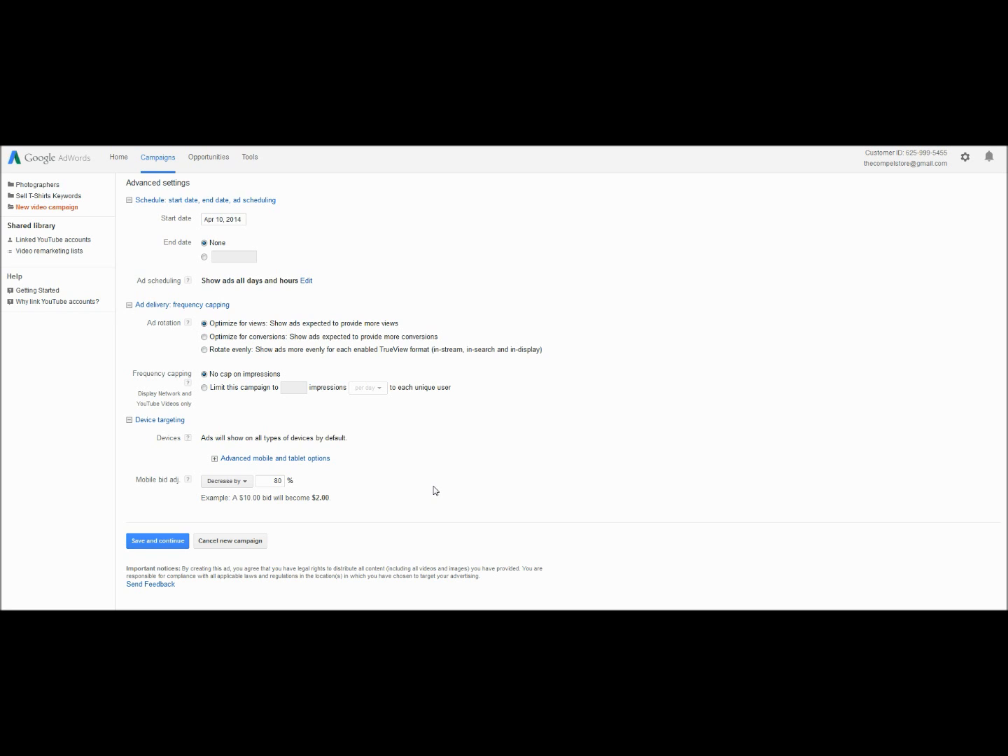
left_click(149, 541)
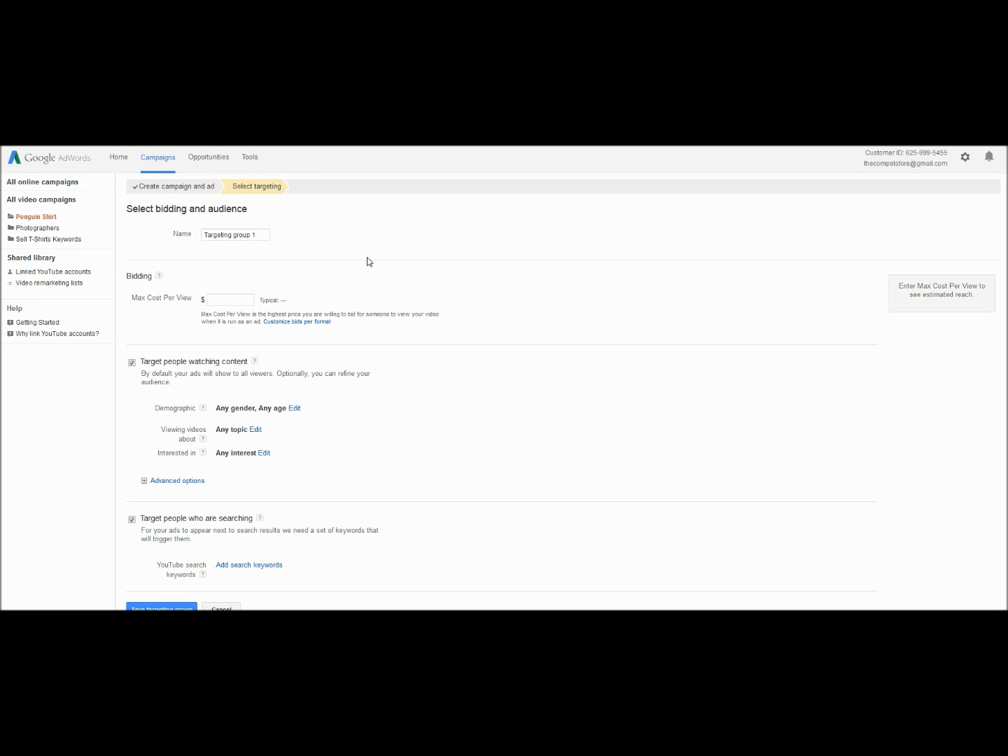
- Name the targeting group Penguin Shirt and set its Max Cost Per View to $0.05
left_click_drag(262, 235, 168, 234)
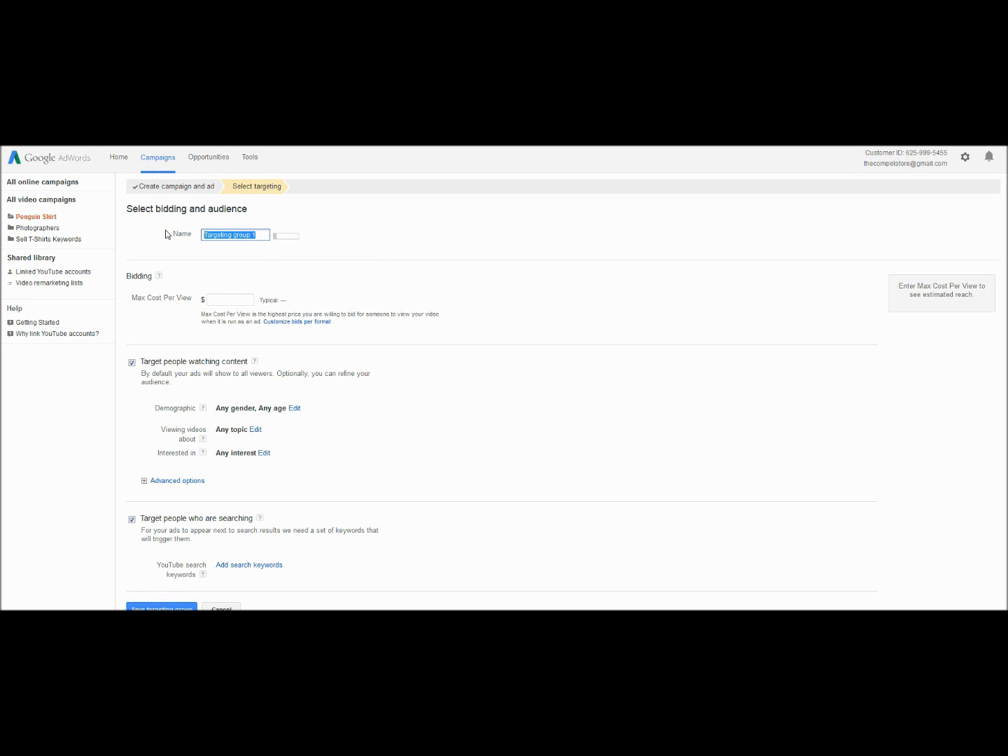
type("Penguin Shirt")
left_click(211, 299)
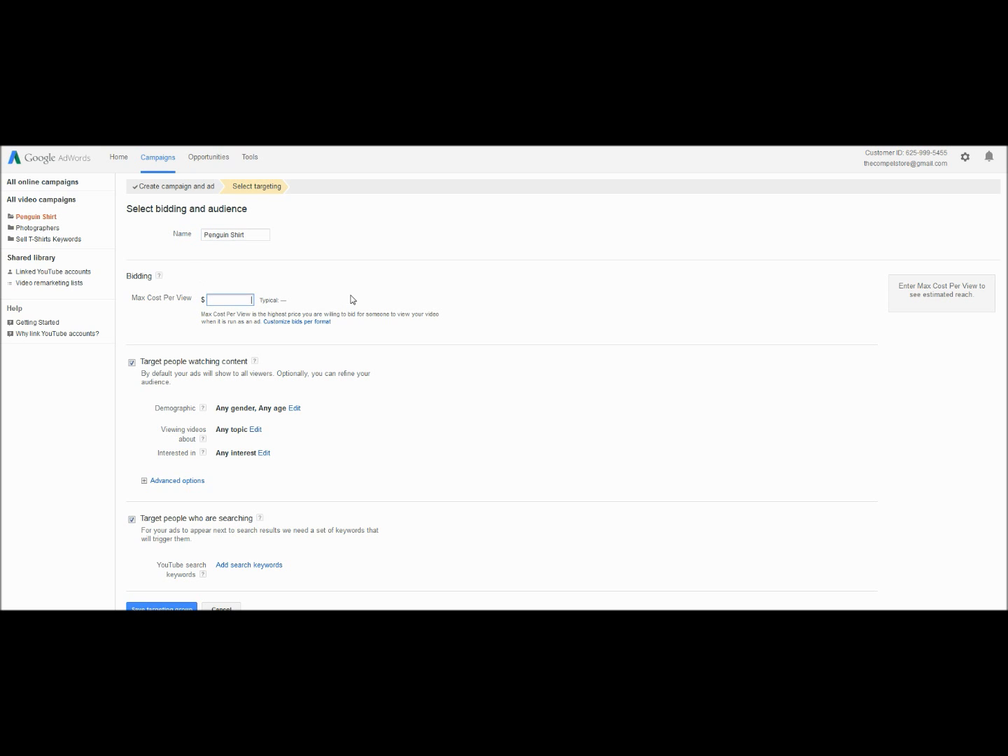
type(".05")
left_click(455, 249)
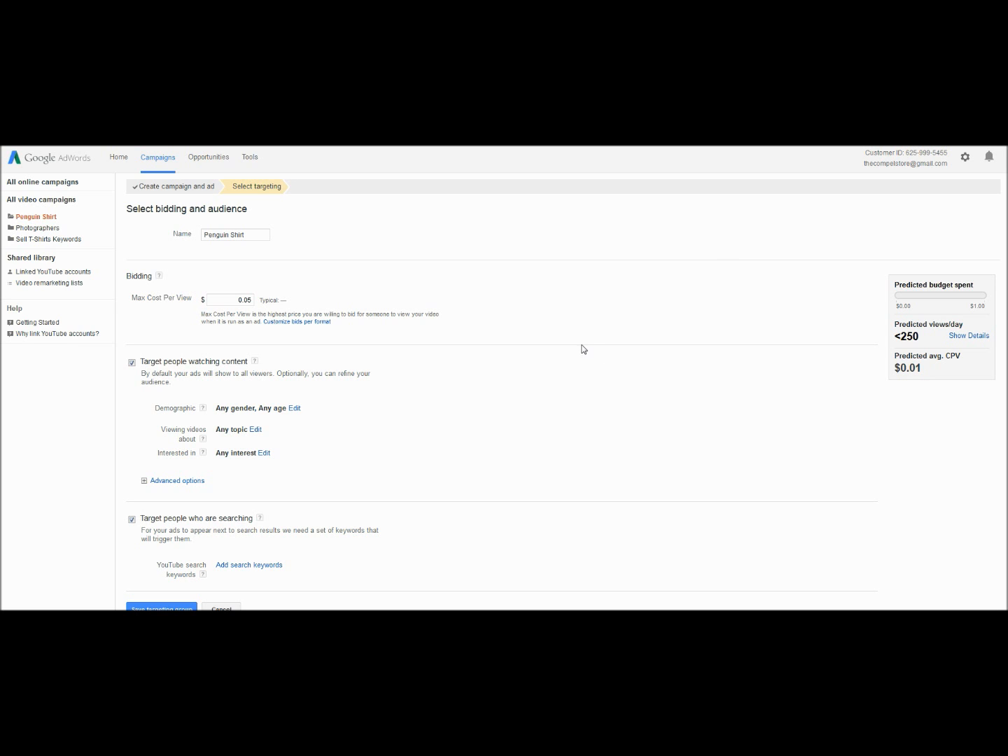
- In the demographic targeting, exclude ages 55 - 64, 65+ and Unknown plus the Unknown gender, and confirm the selection
scroll(536, 371, "down", 3)
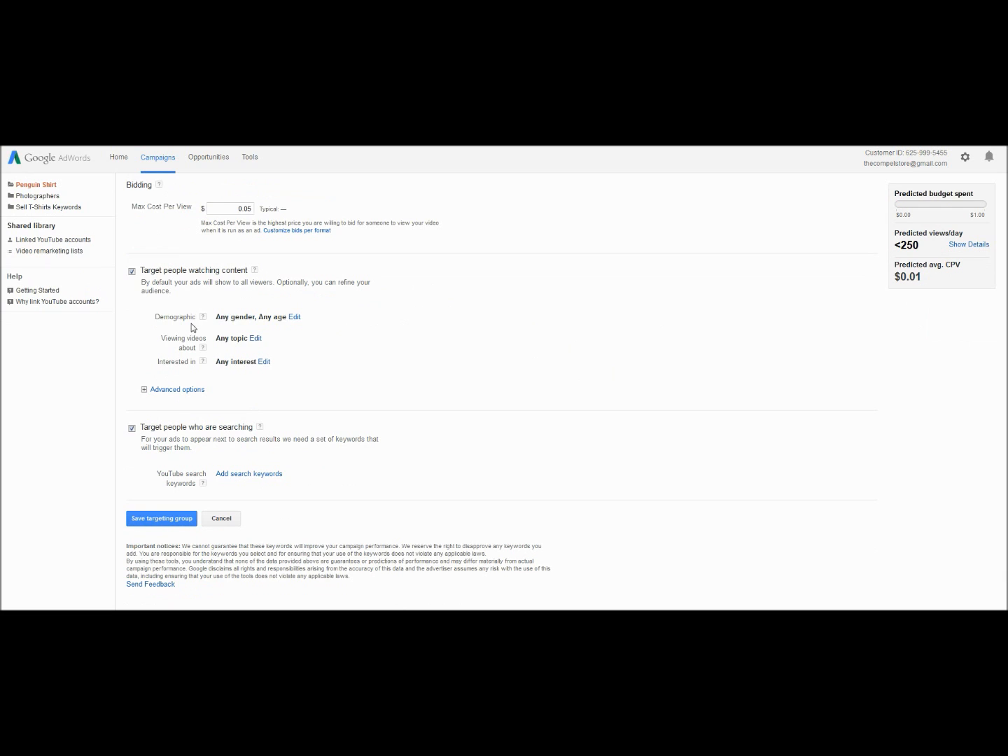
left_click(294, 317)
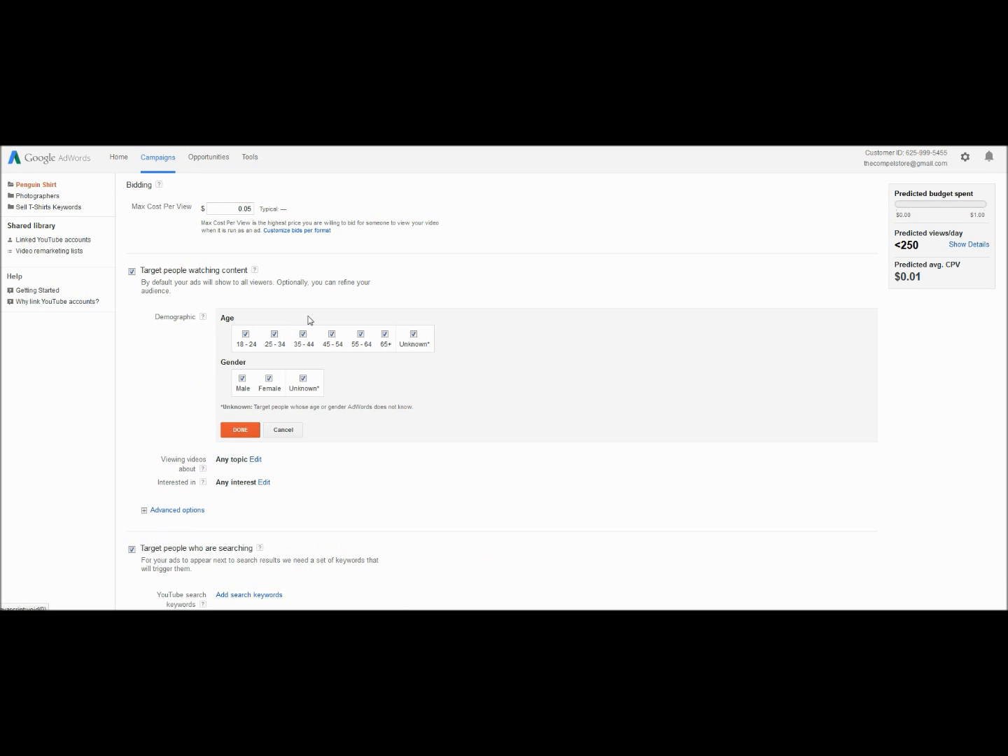
left_click(361, 335)
left_click(385, 335)
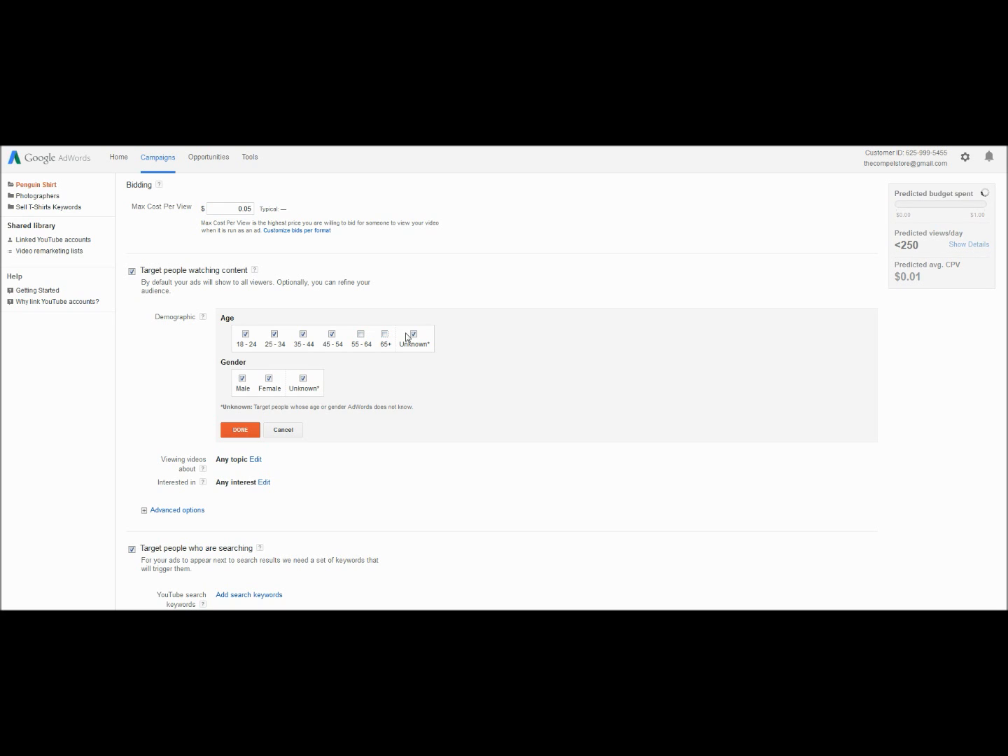
left_click(413, 336)
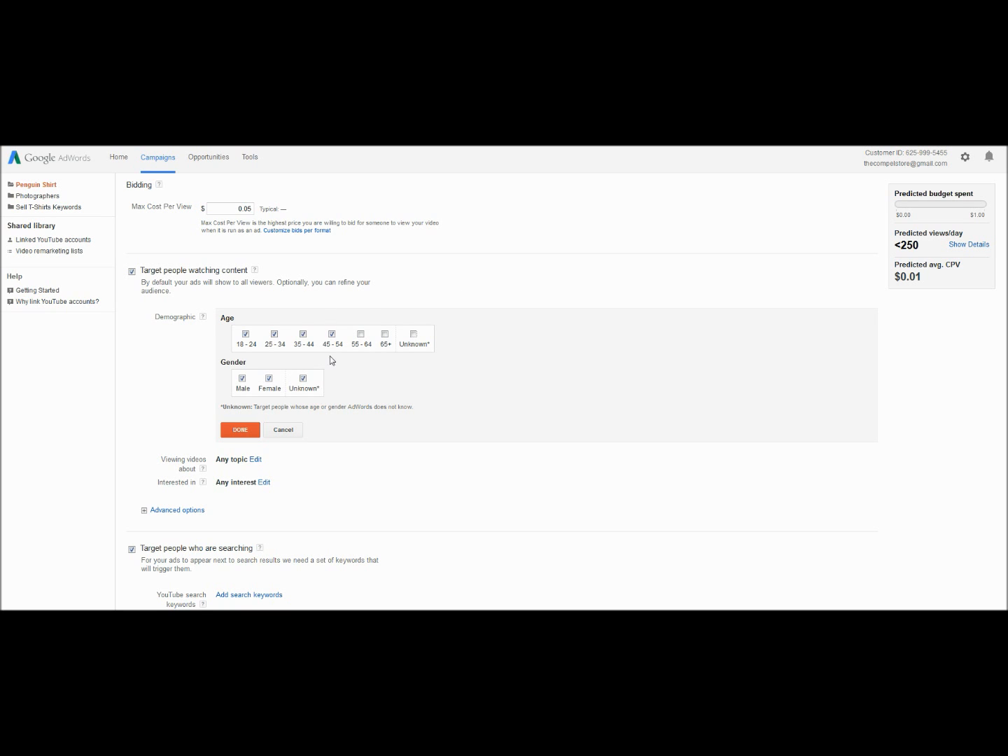
left_click(304, 380)
left_click(240, 430)
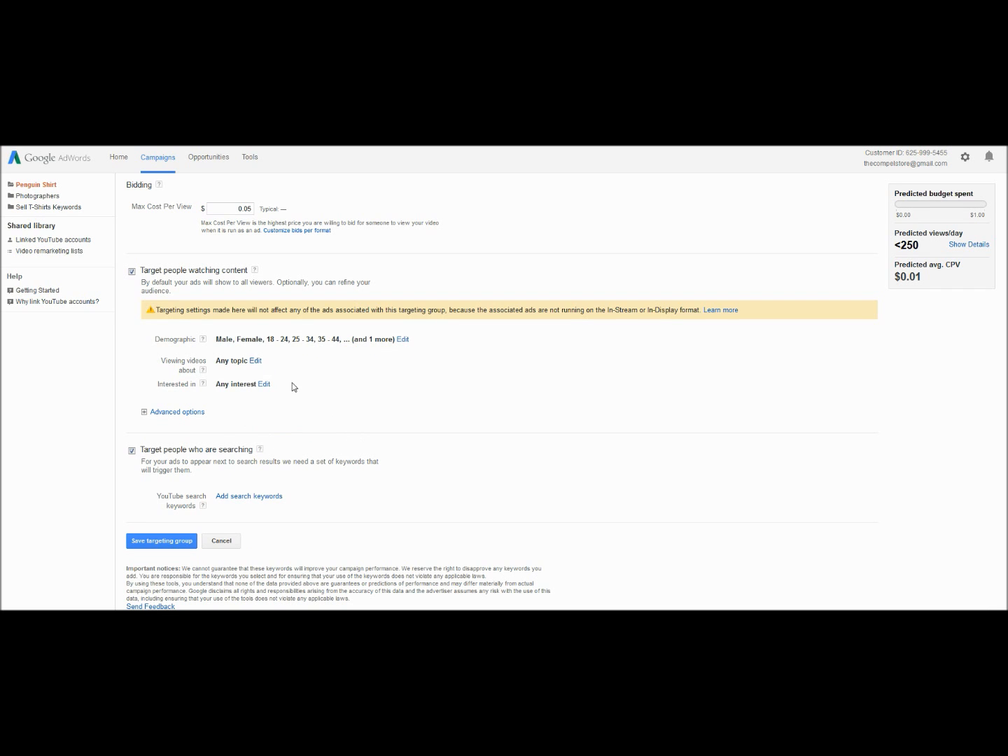
- Examine the available video topics, including the subtopics of Arts & Entertainment and Pets & Animals, and close the list without adding any
left_click(254, 361)
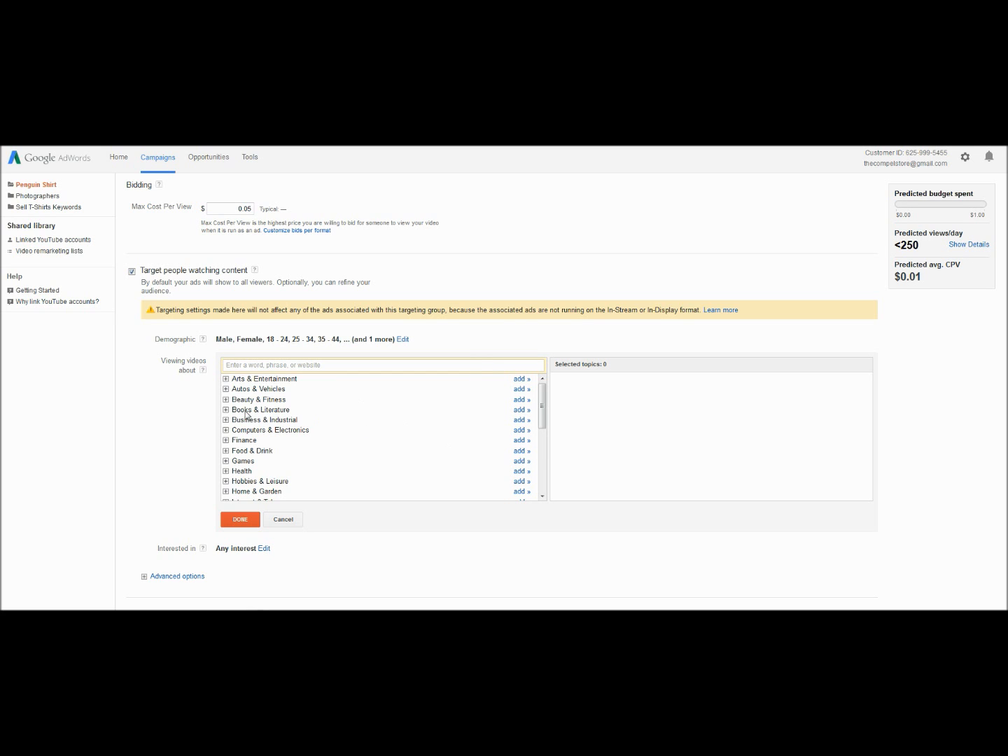
left_click(225, 379)
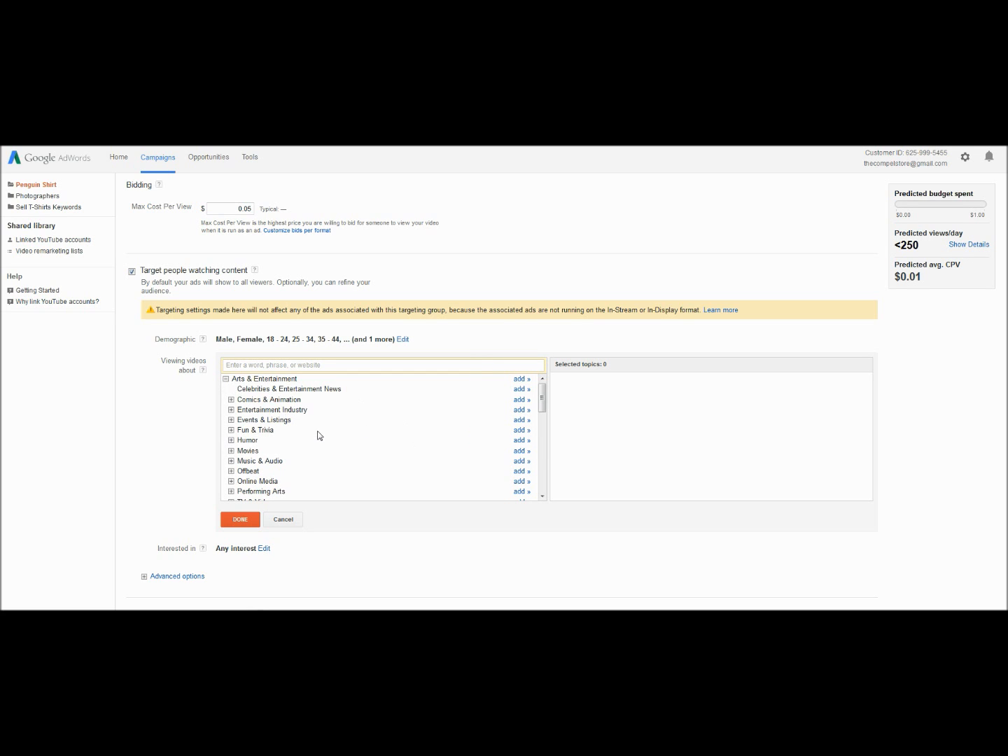
left_click(225, 379)
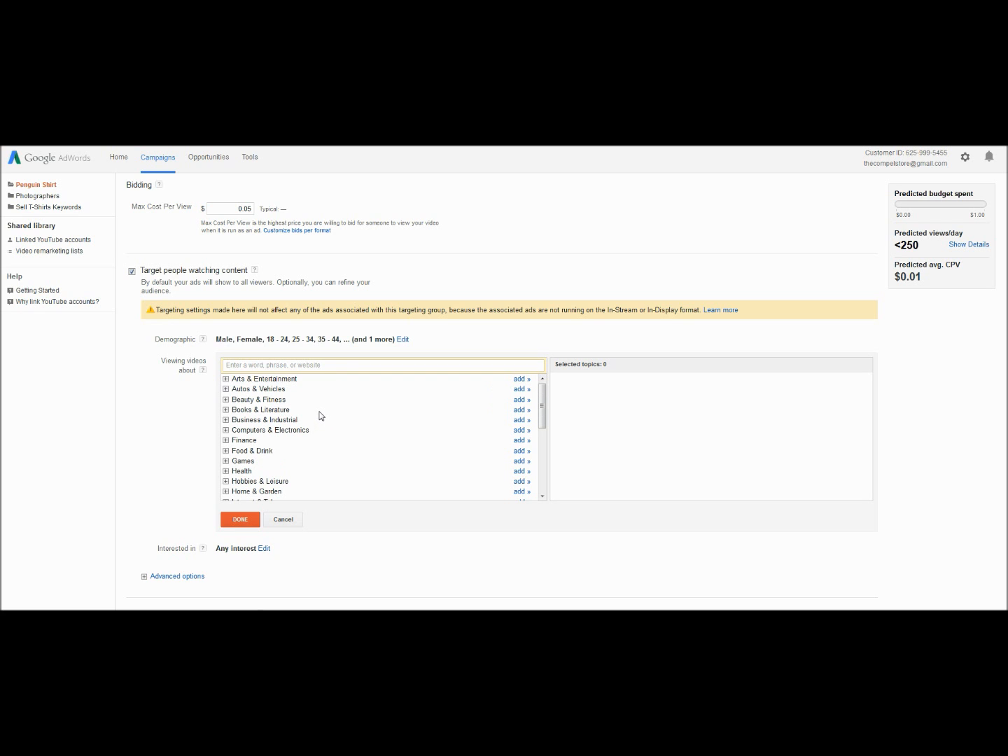
scroll(320, 416, "down", 5)
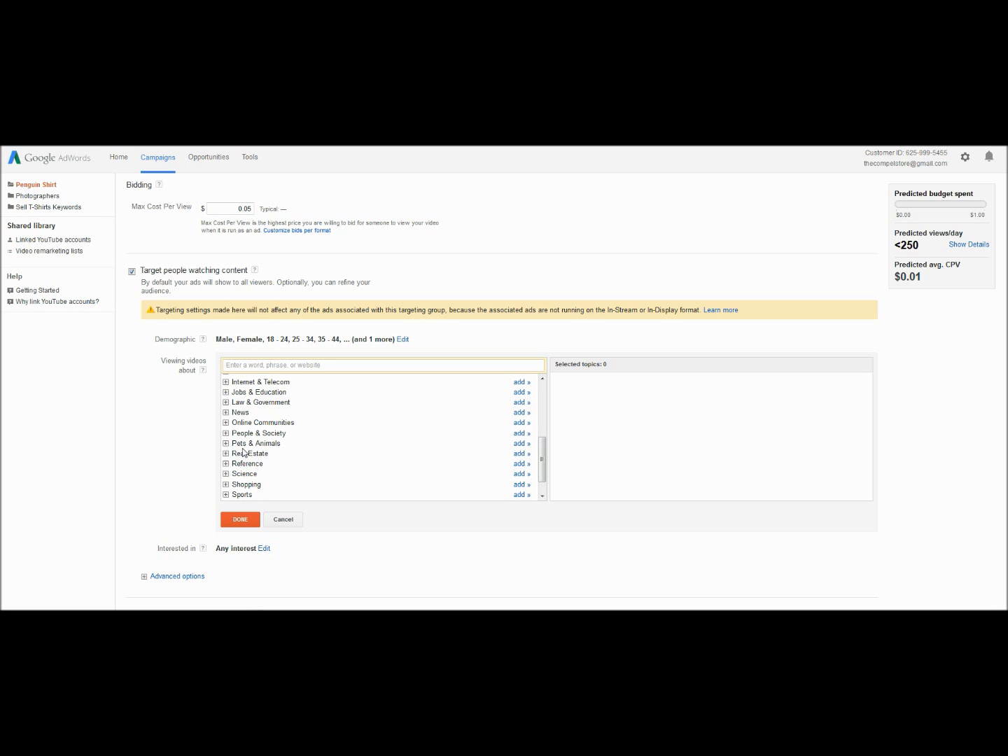
left_click(226, 445)
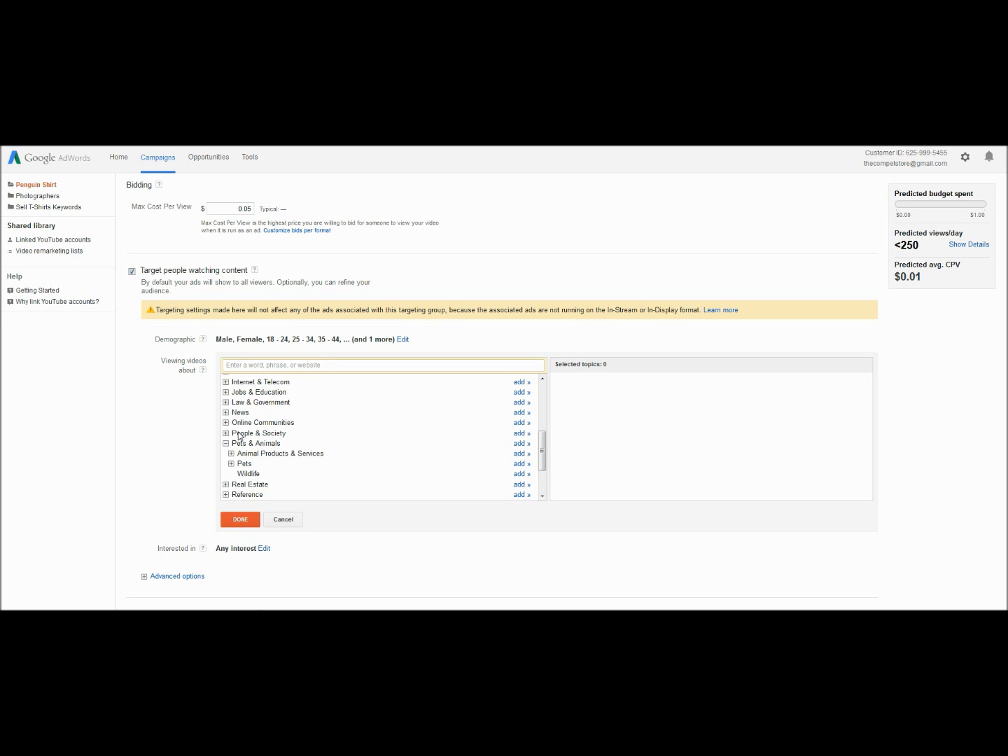
left_click(224, 443)
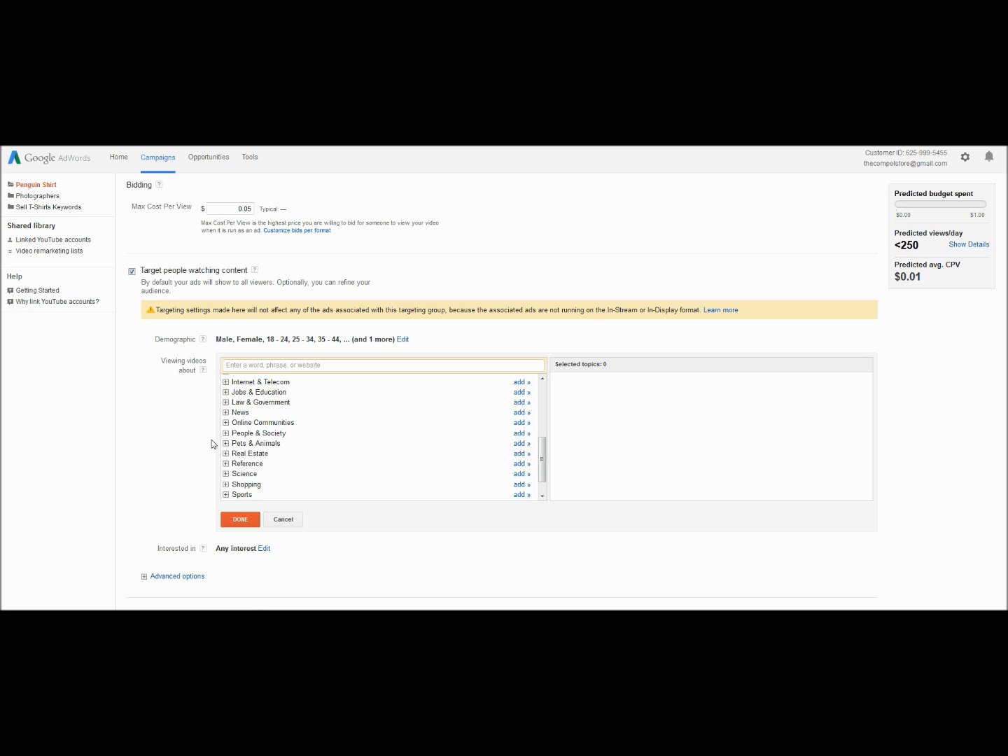
left_click(287, 523)
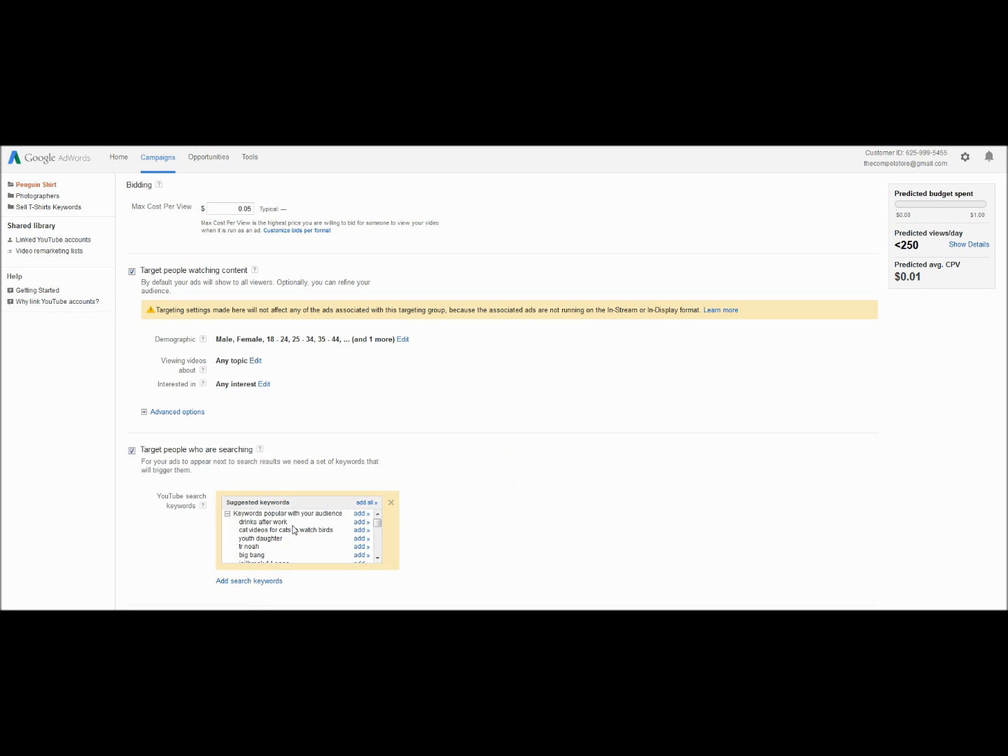
- Examine the affinity interest categories, including those under Pet Lovers, and close the list without adding any
left_click(264, 385)
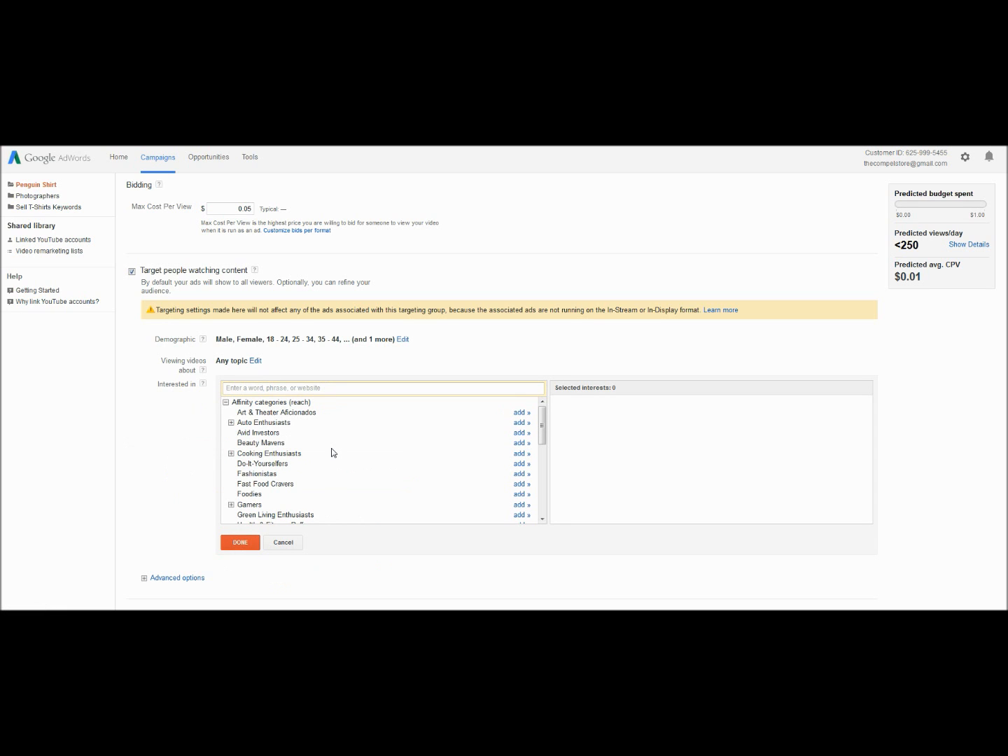
scroll(332, 452, "down", 5)
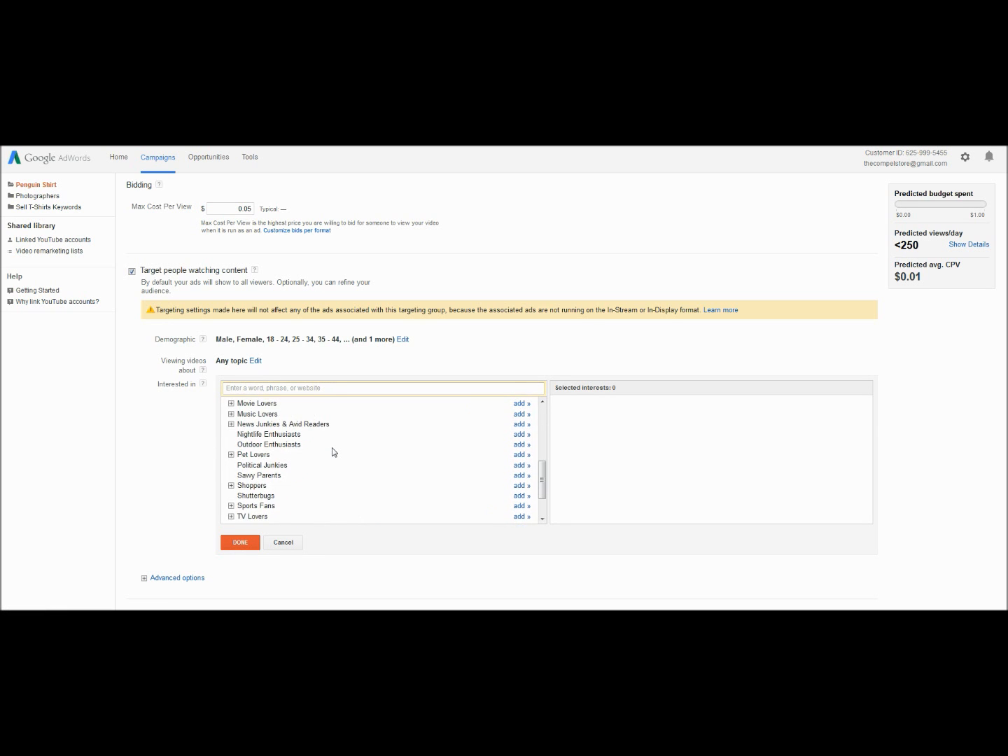
scroll(333, 453, "down", 1)
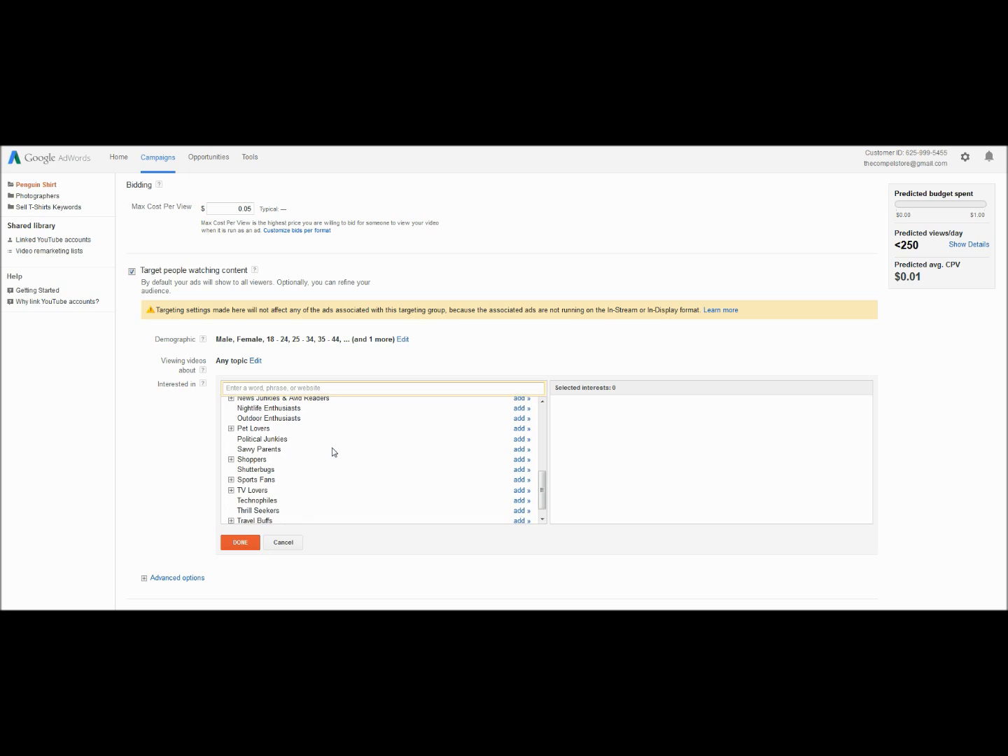
left_click(230, 429)
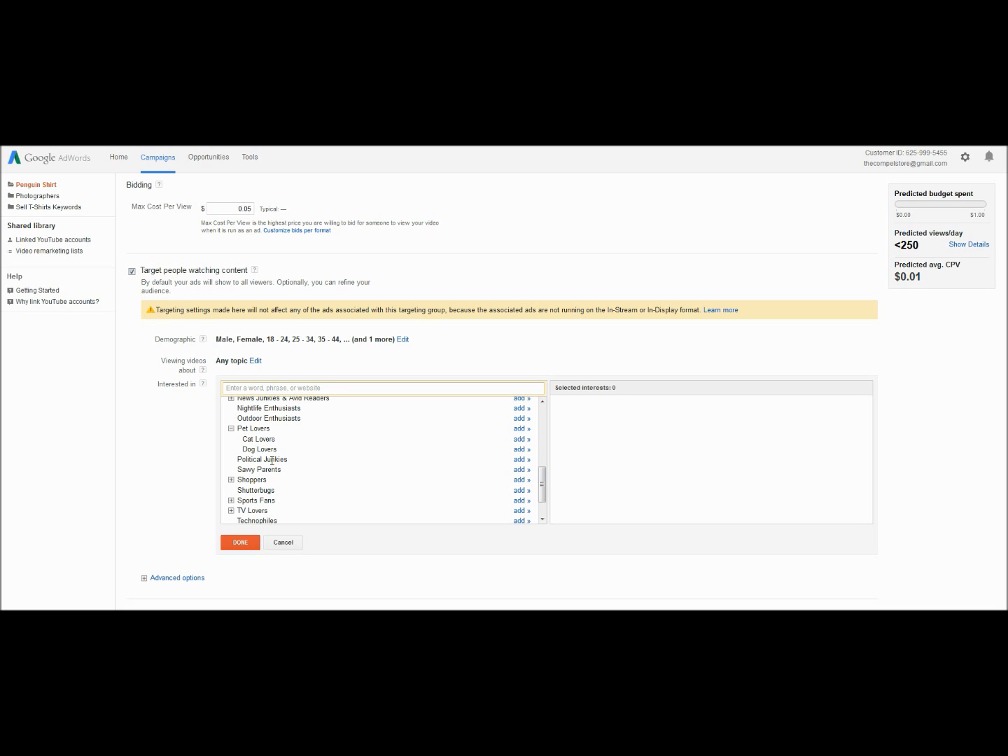
left_click(231, 428)
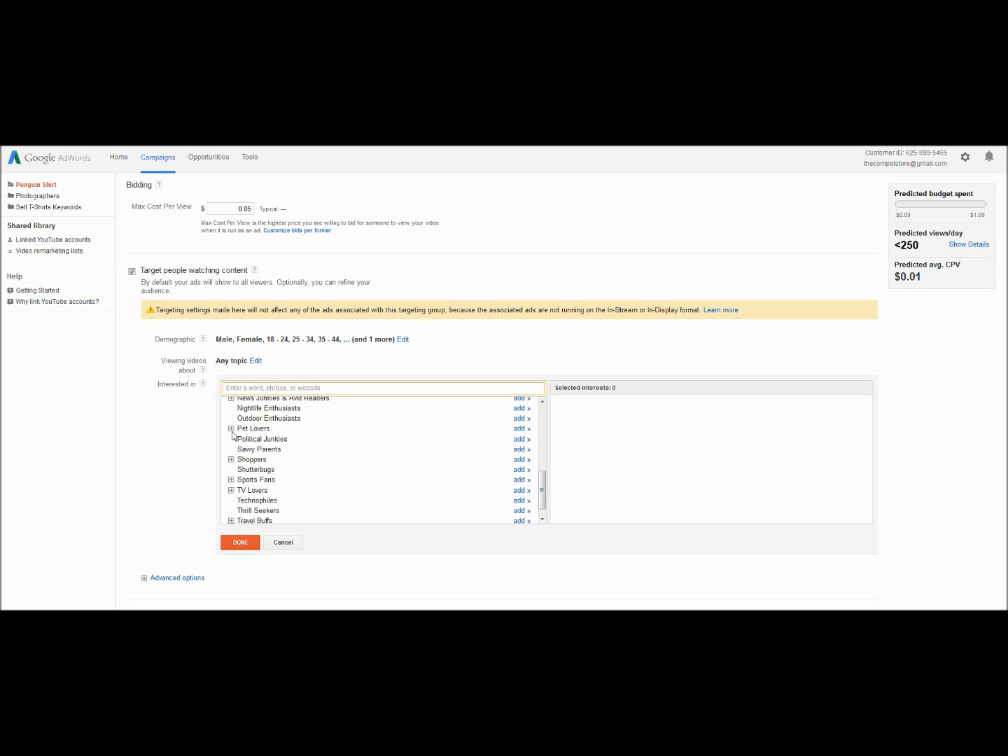
left_click(288, 542)
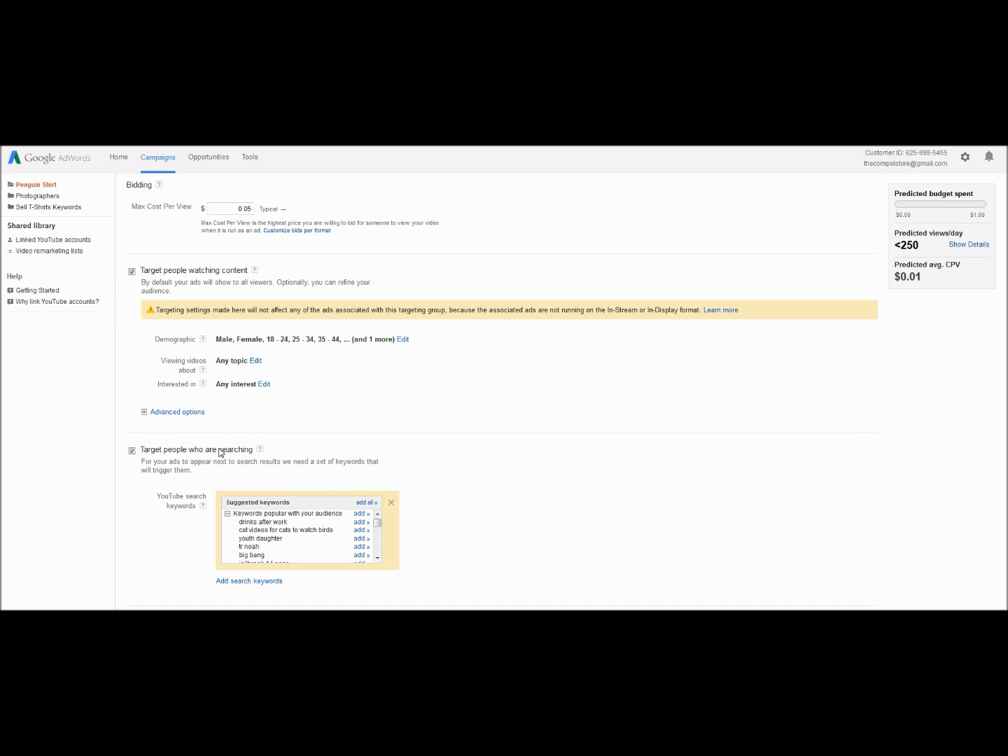
- In the advanced targeting options, look up content keywords related to penguin and add the related keyword penguins
left_click(187, 414)
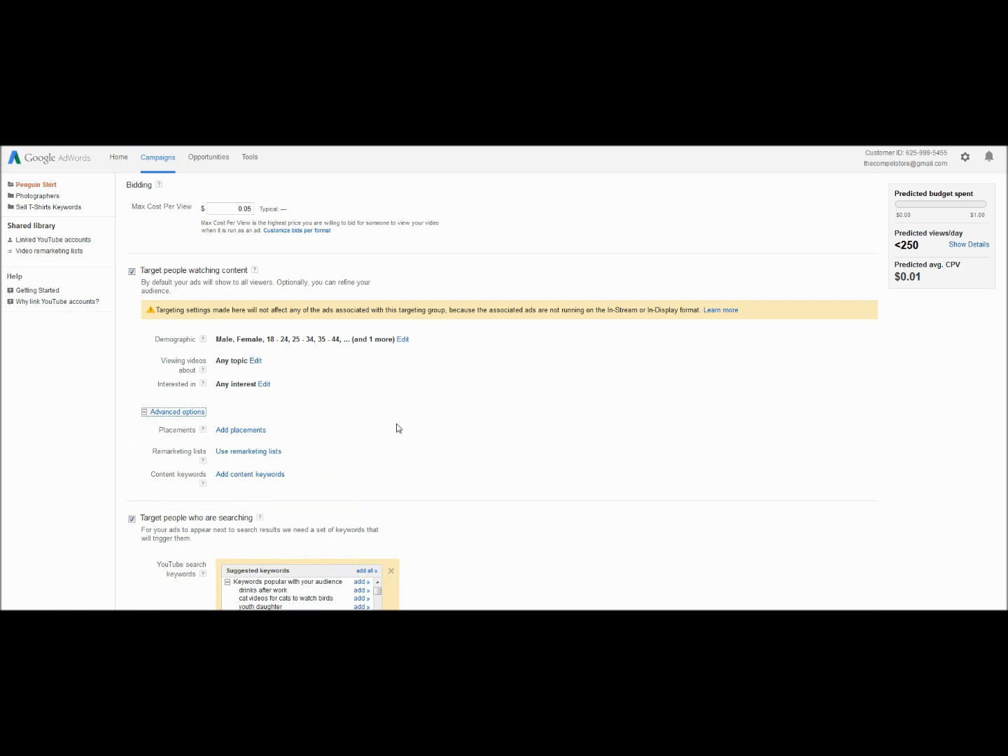
left_click(267, 475)
left_click(354, 494)
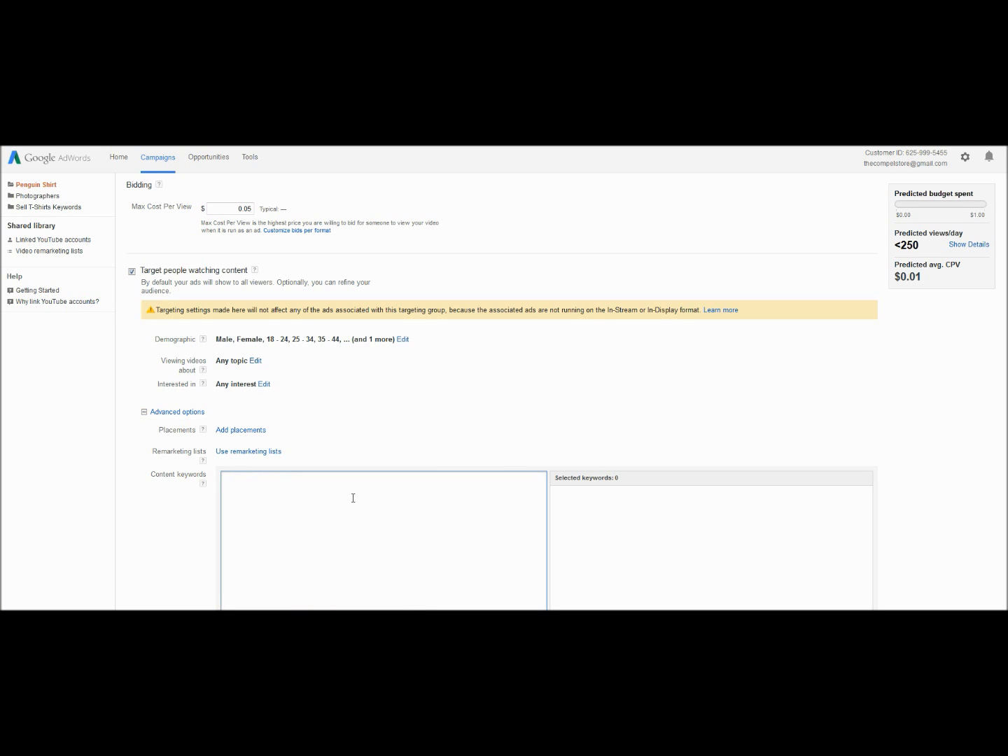
type("penguin")
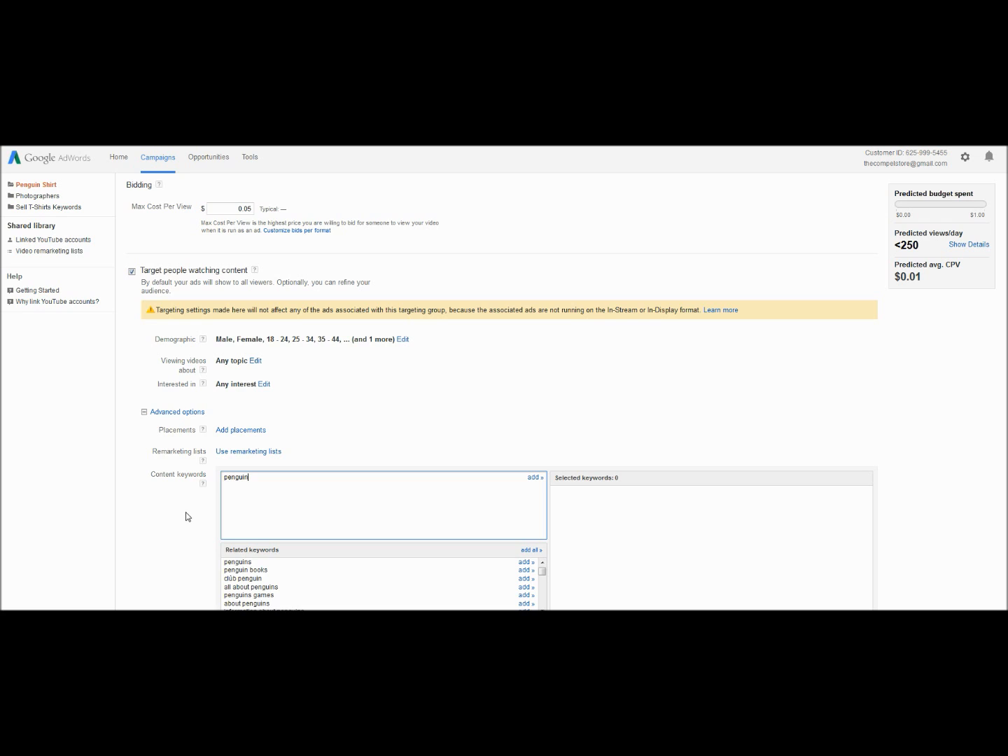
scroll(188, 518, "down", 3)
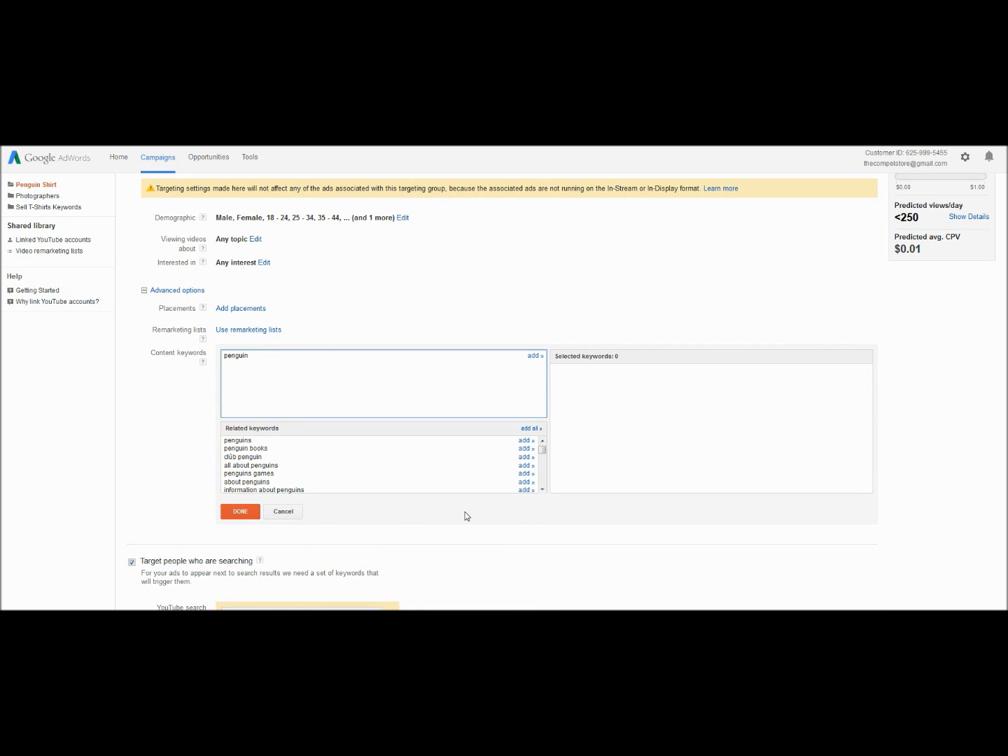
left_click(525, 441)
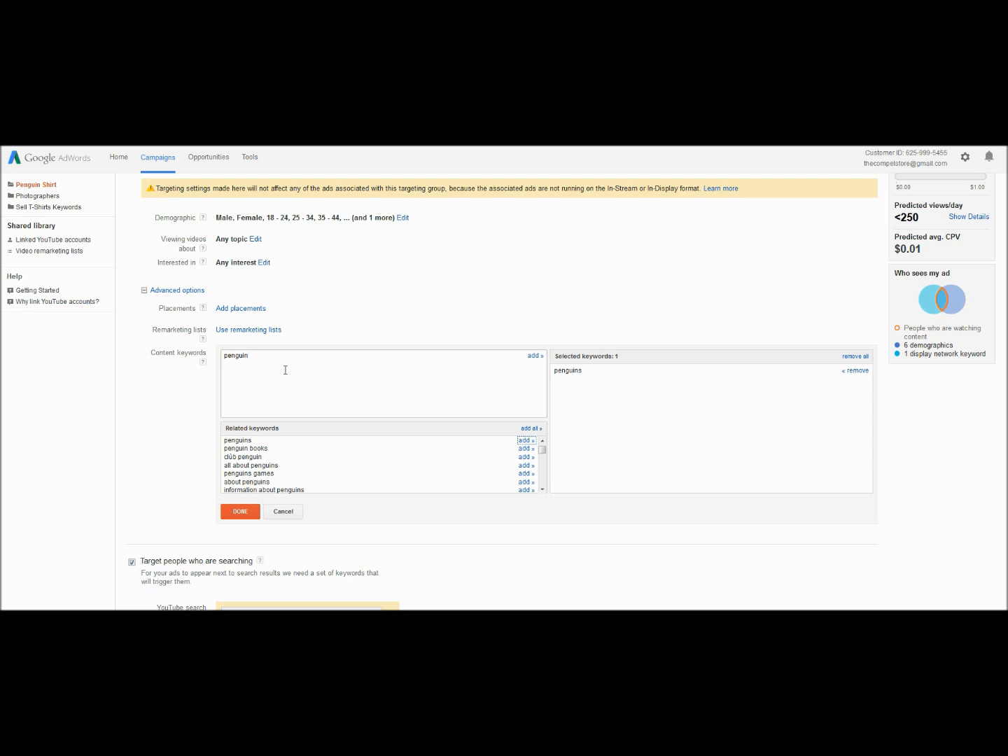
- Look through the remaining related keywords, confirm the content keyword selection and save the targeting group
scroll(294, 387, "down", 1)
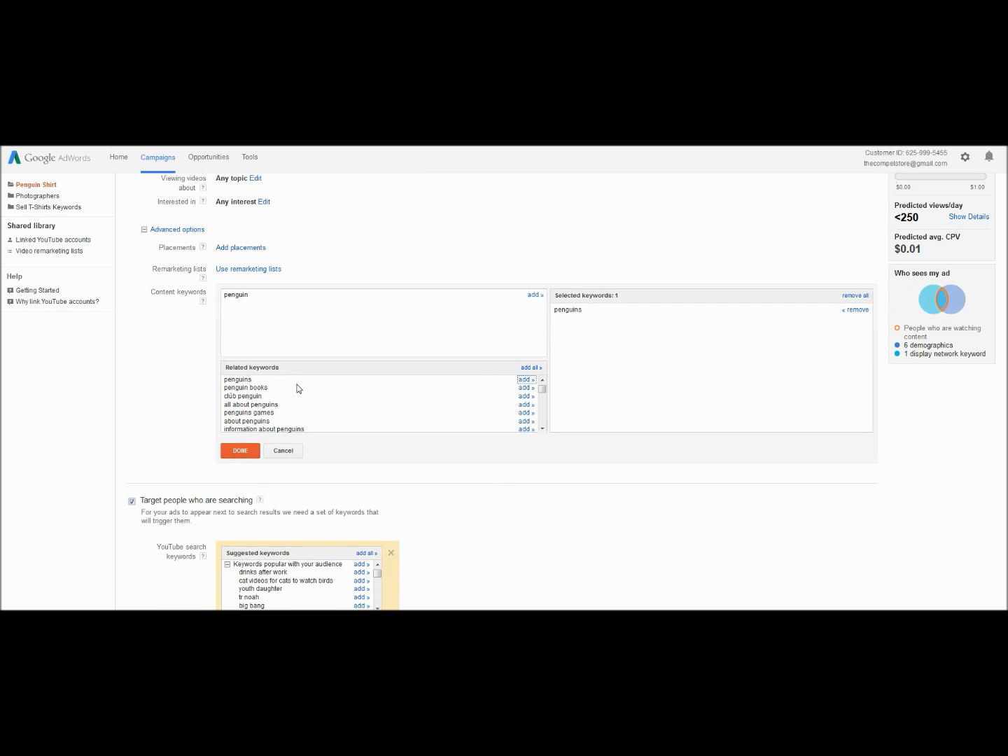
scroll(297, 392, "down", 2)
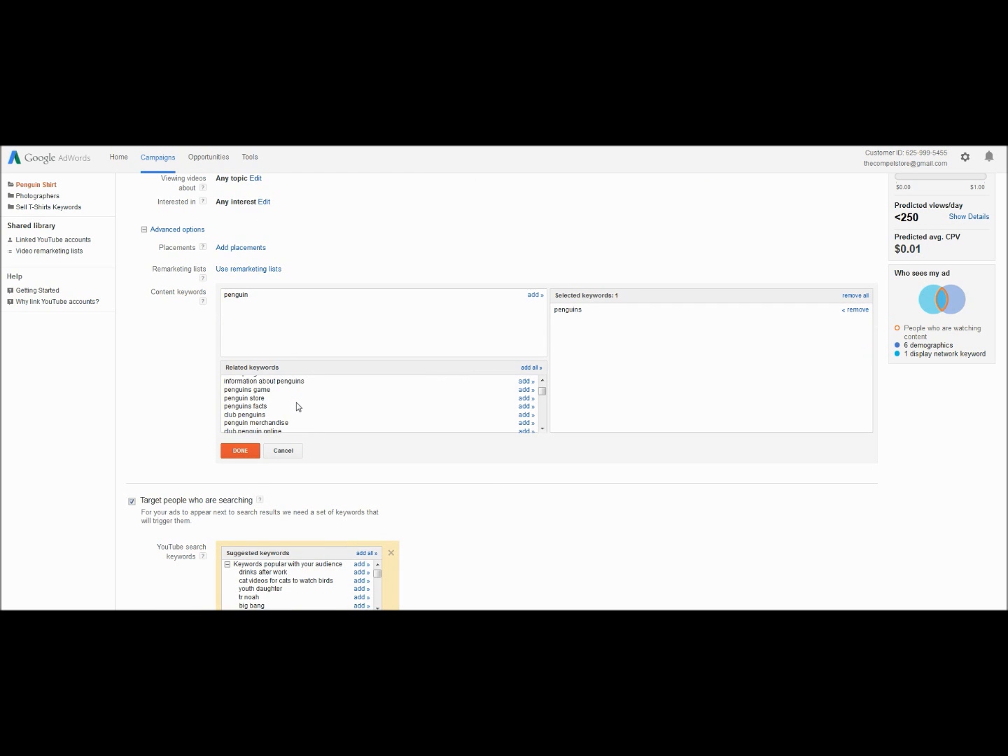
scroll(298, 407, "down", 2)
scroll(299, 416, "down", 3)
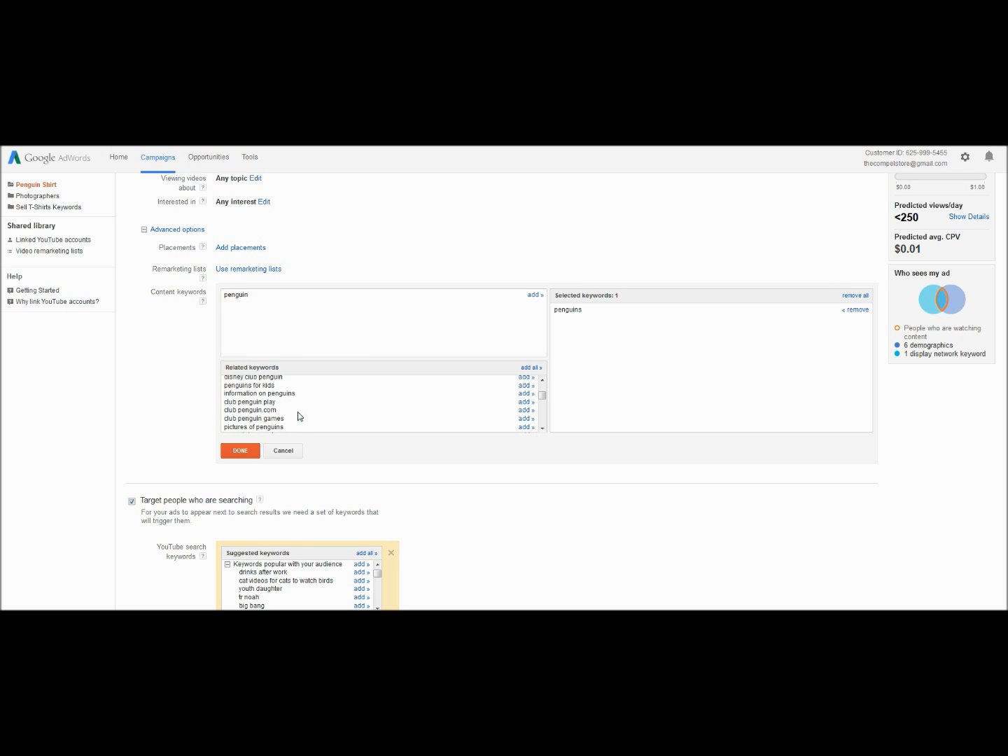
scroll(298, 416, "down", 1)
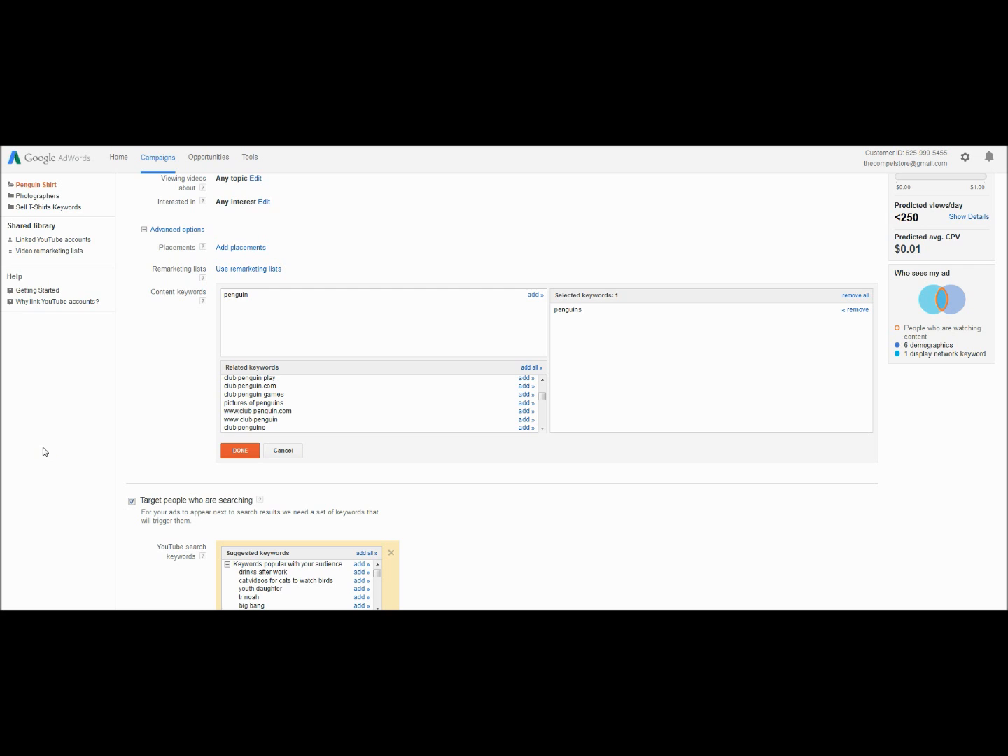
scroll(47, 453, "down", 1)
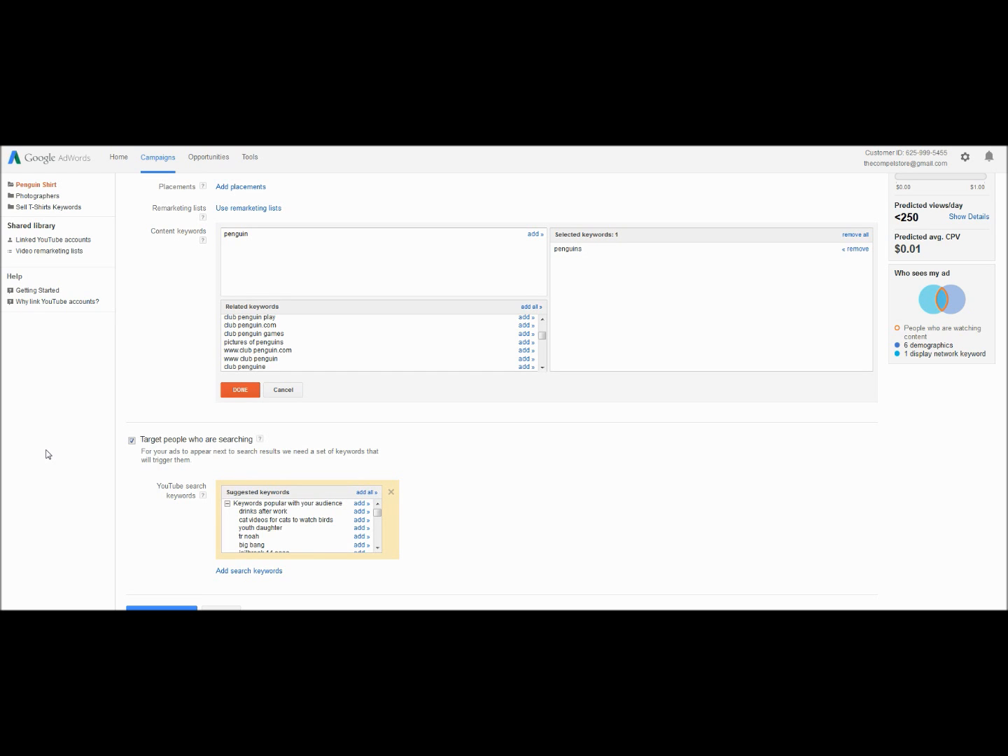
left_click(240, 390)
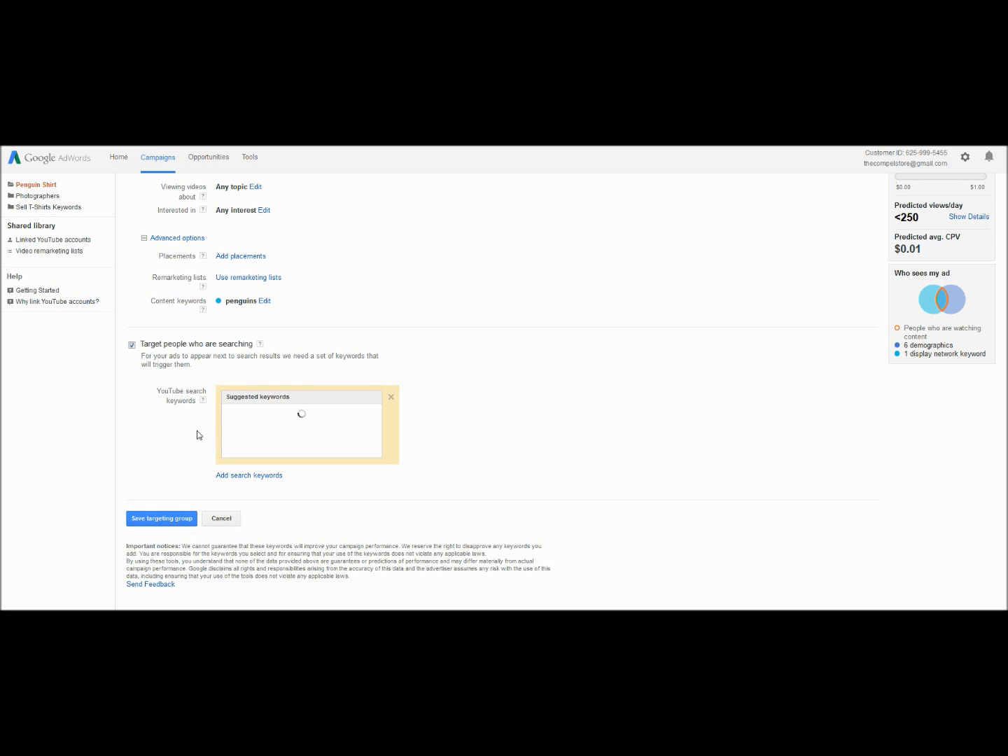
left_click(161, 518)
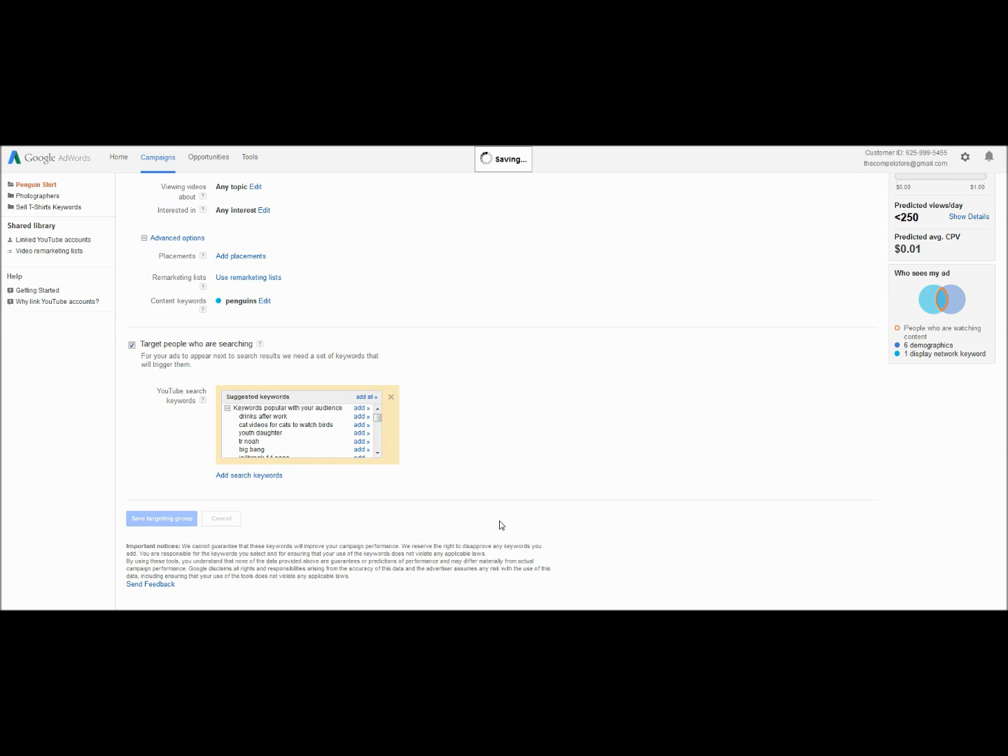